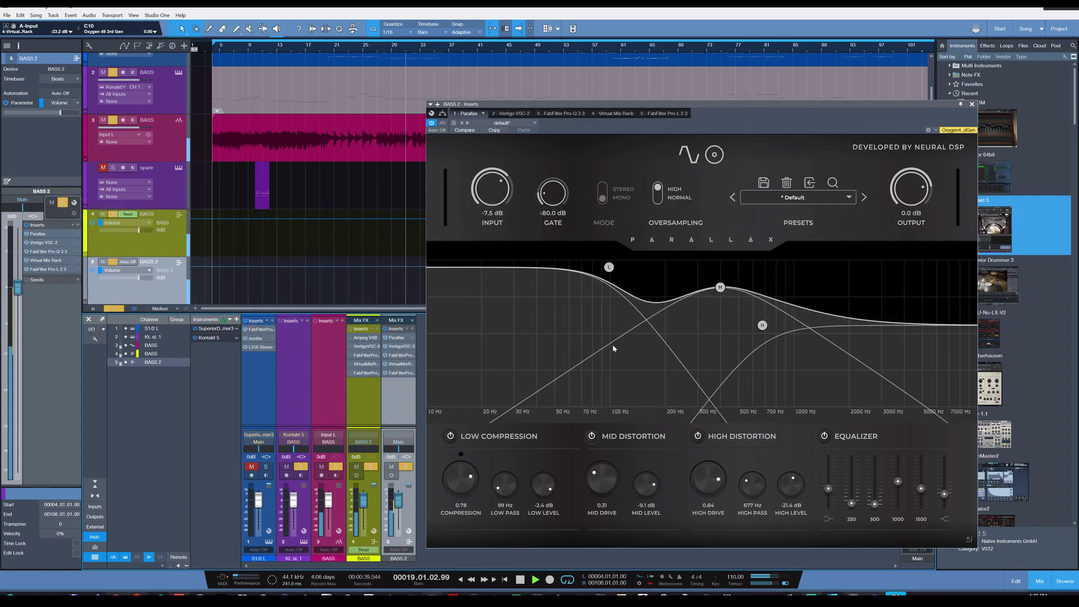
- Stop playback and examine the Parallax cabinet section with its list of internal microphones, returning to the distortion section
click(714, 156)
key(space)
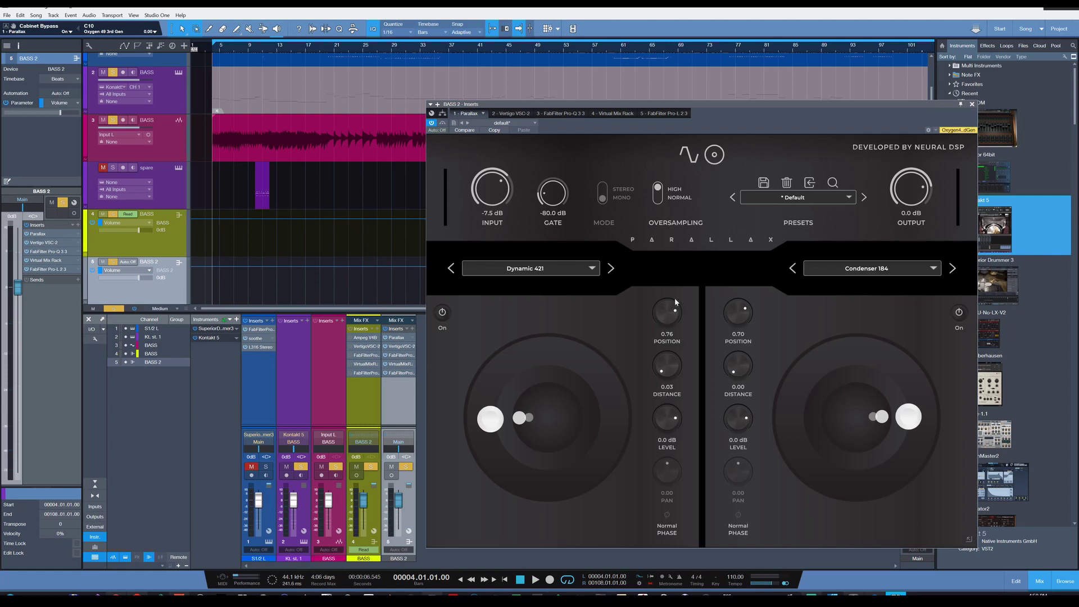
click(591, 270)
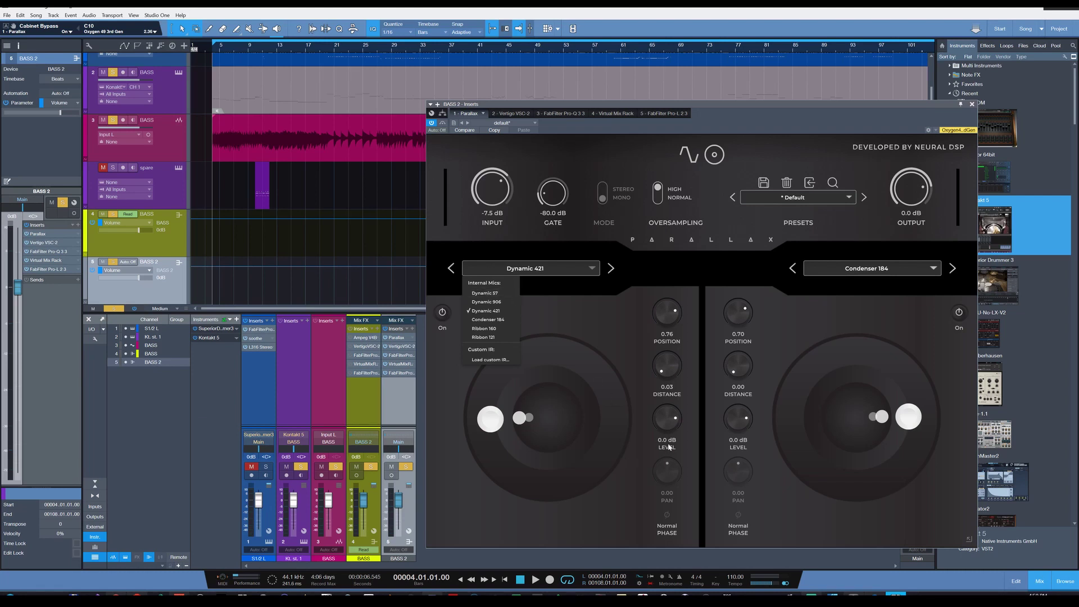
click(716, 270)
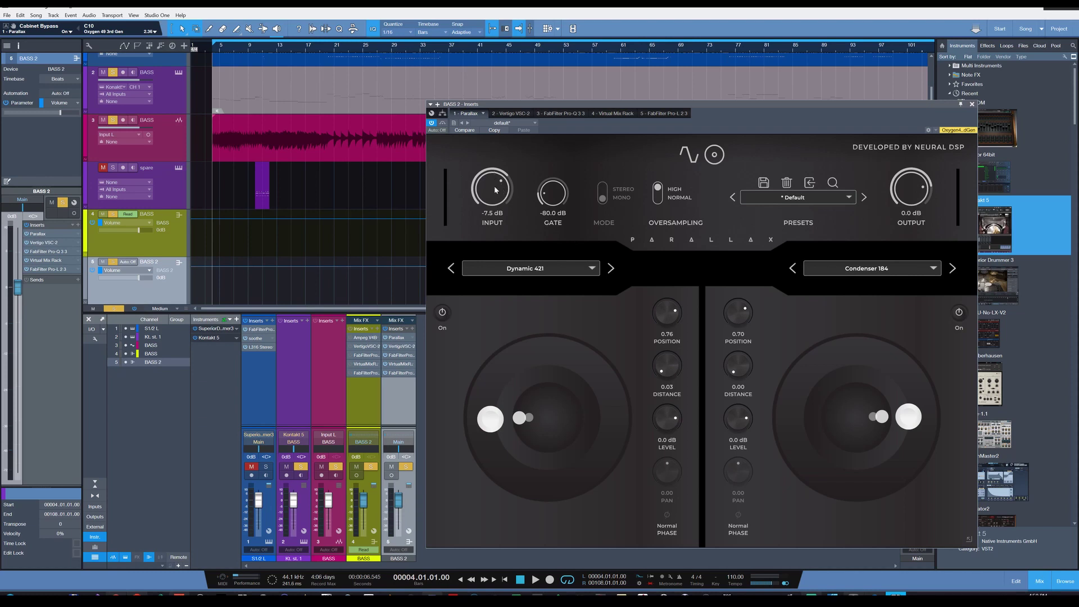
click(686, 164)
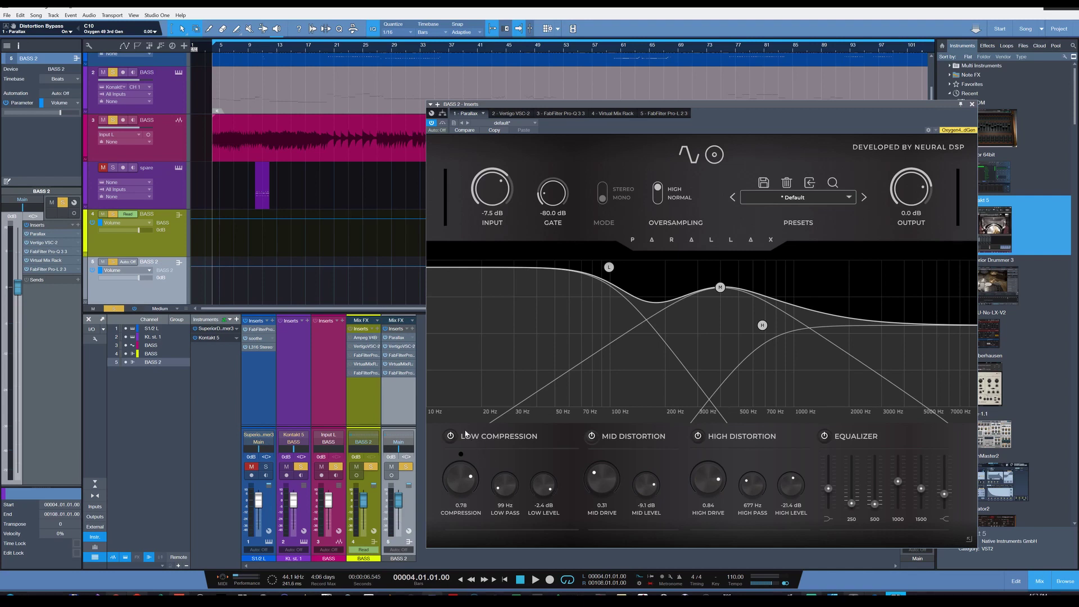
- Set Parallax's low compression to 0.74 and its low pass to 87 Hz
drag(508, 448, 499, 452)
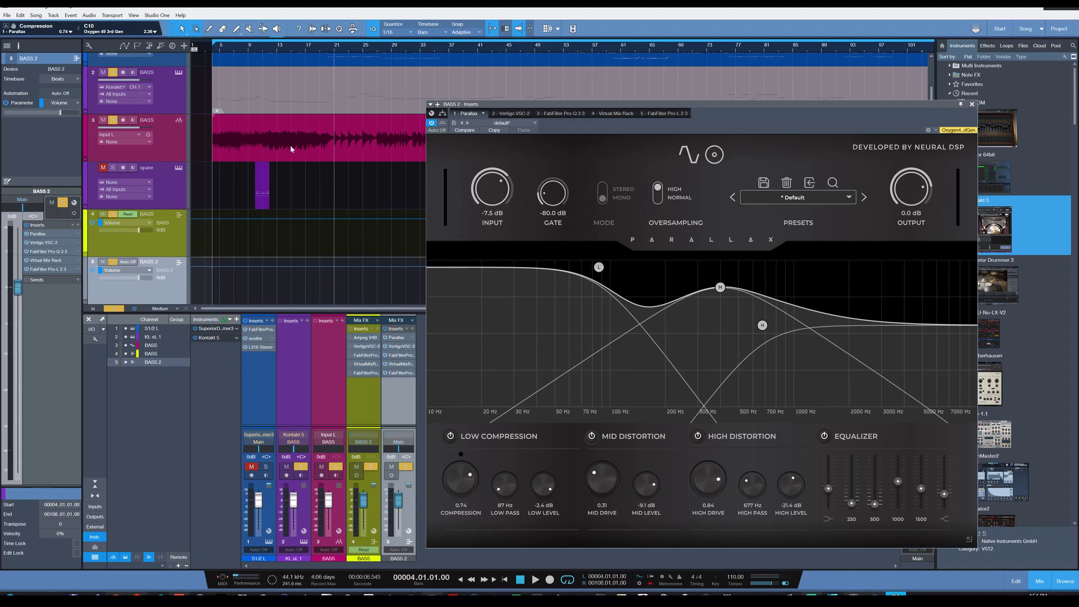
- Close Parallax and compare the BASS 2 channel with its whole insert chain bypassed and active, playing the song from the start
click(211, 53)
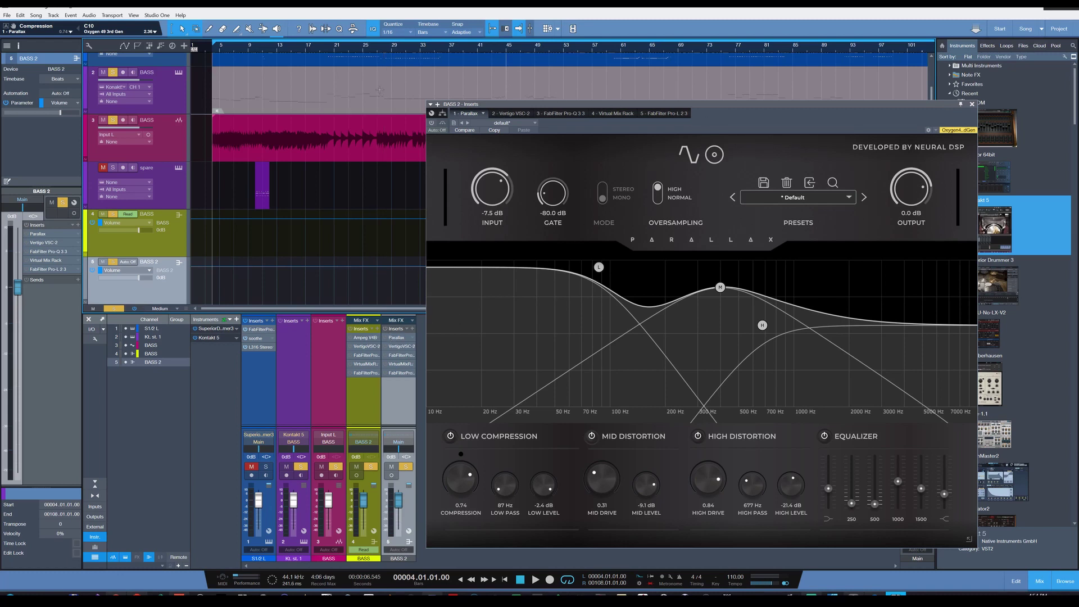
click(385, 329)
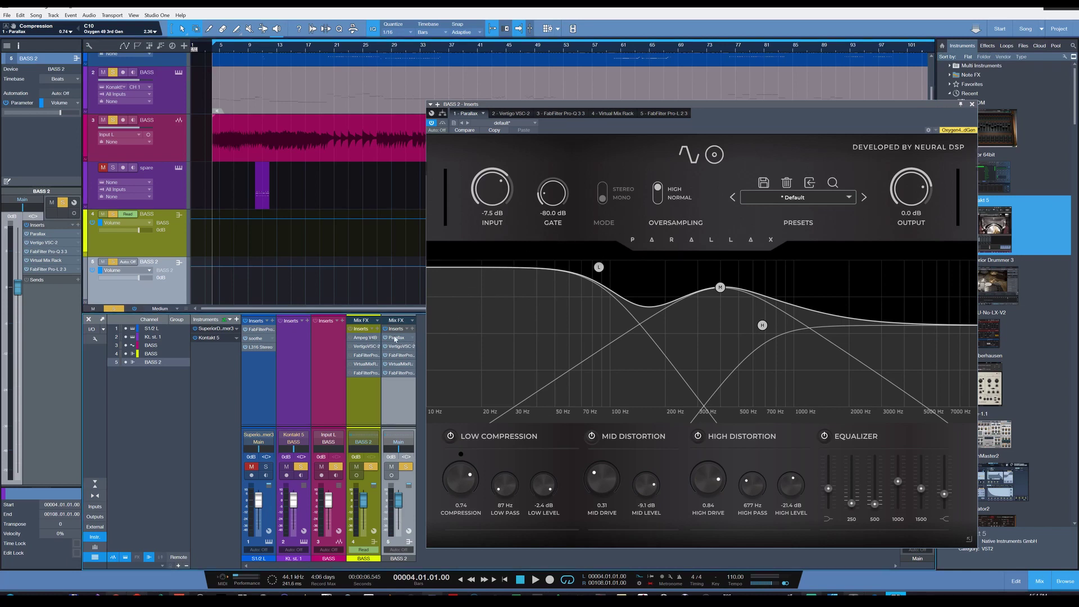
click(395, 338)
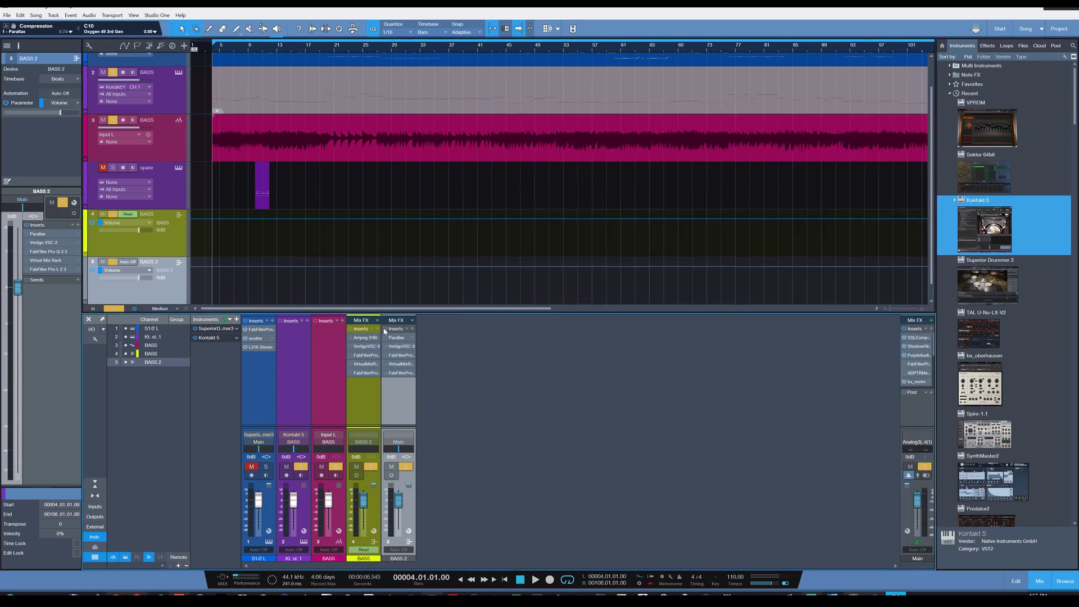
click(385, 330)
click(385, 329)
key(space)
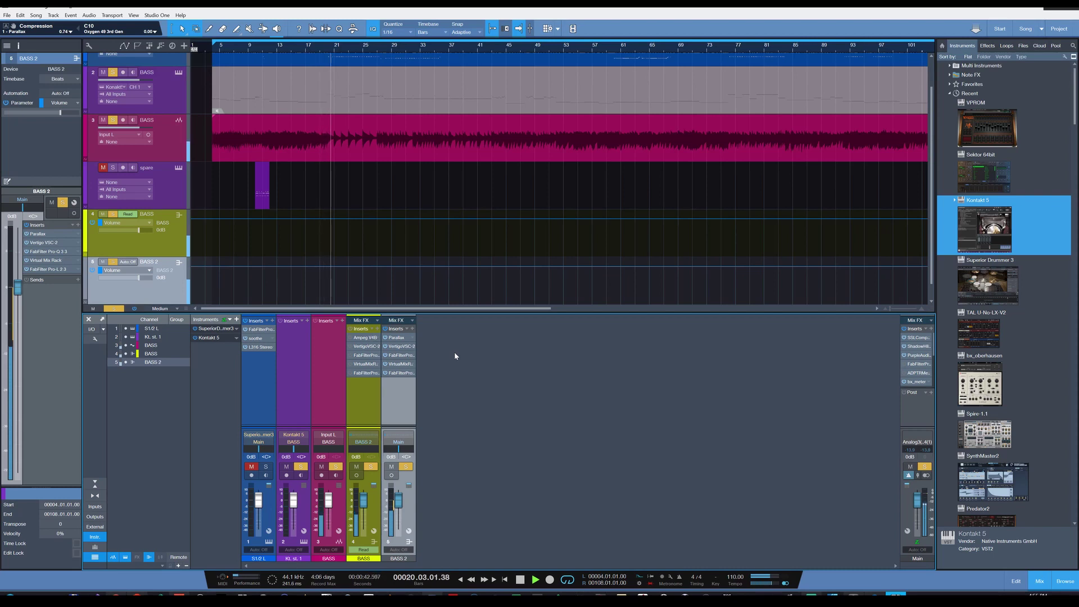
key(space)
- Deactivate all inserts on the BASS 2 channel, reactivate only Parallax and start playback
click(396, 338)
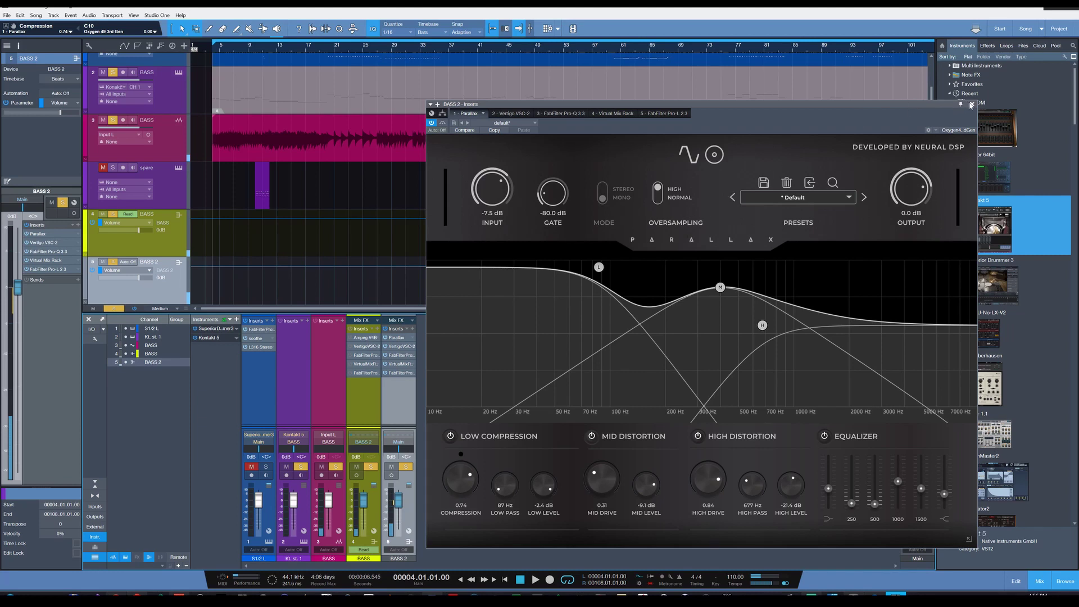
click(400, 343)
click(400, 342)
click(389, 338)
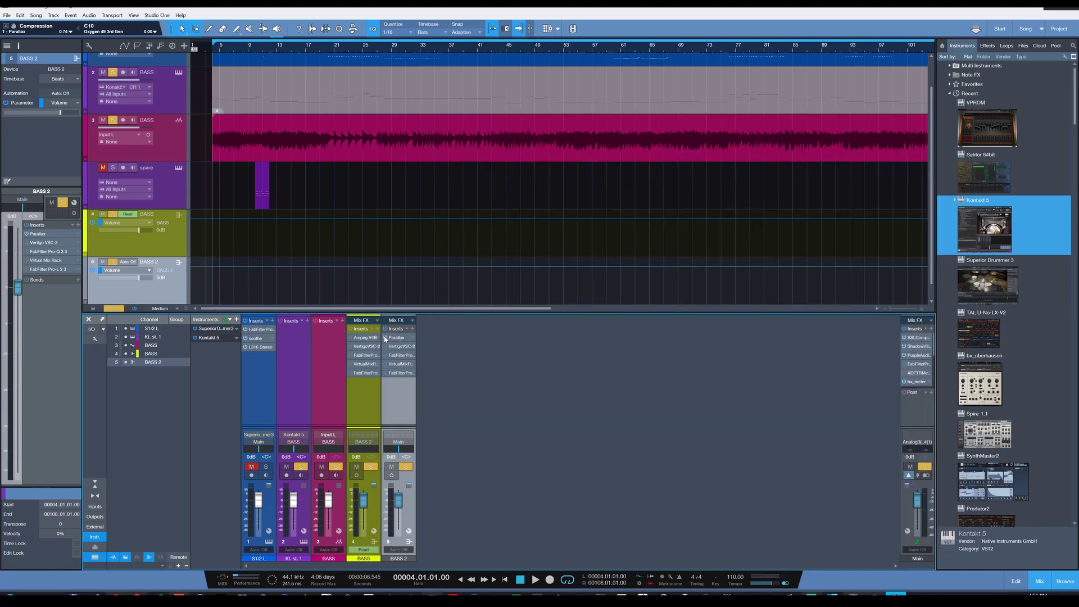
key(space)
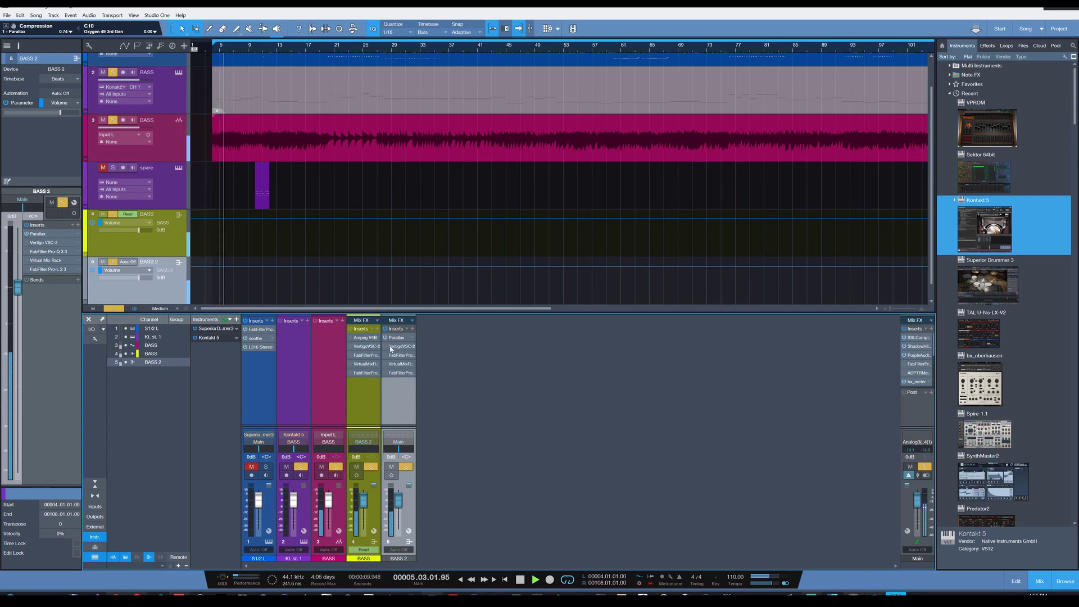
- Activate the Vertigo VSC-2 compressor on BASS 2 and set its channel A threshold to -20.9 dB
double_click(397, 346)
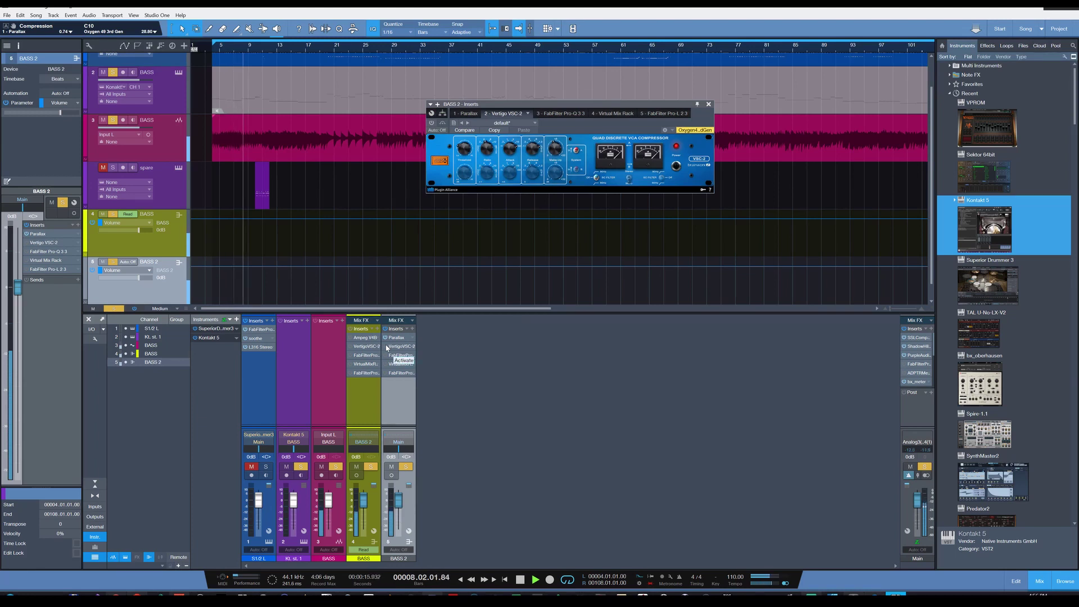
click(386, 347)
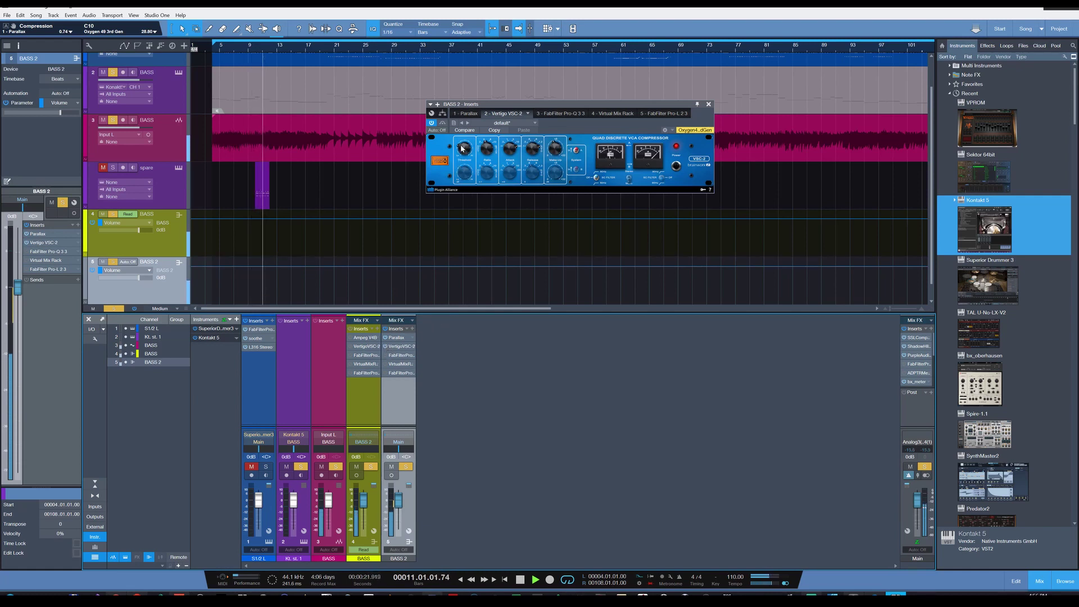
mouse_move(460, 144)
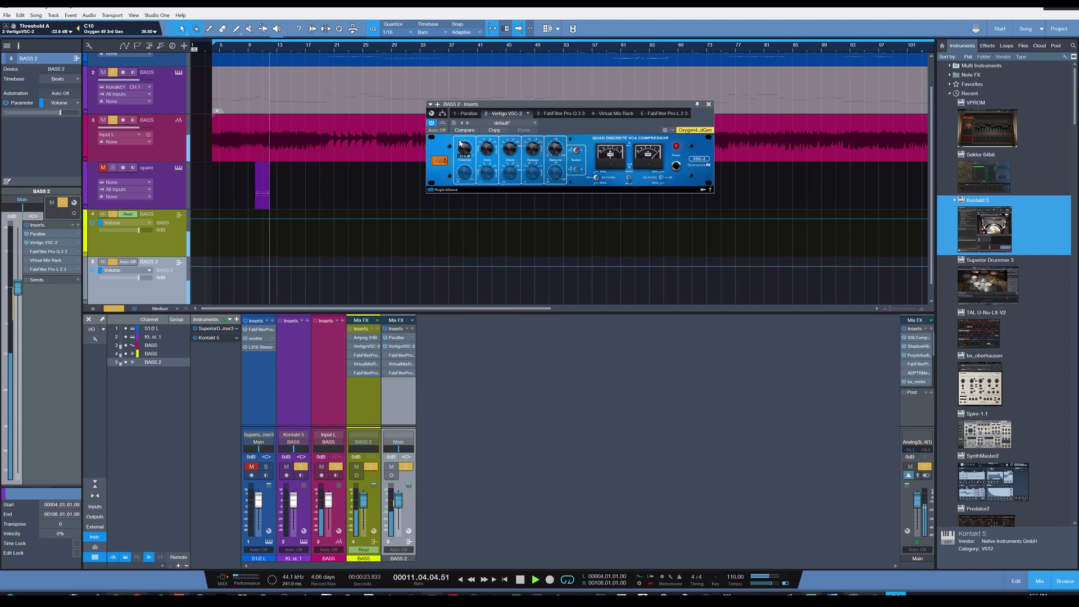
scroll(458, 144, down, 3)
scroll(456, 141, up, 3)
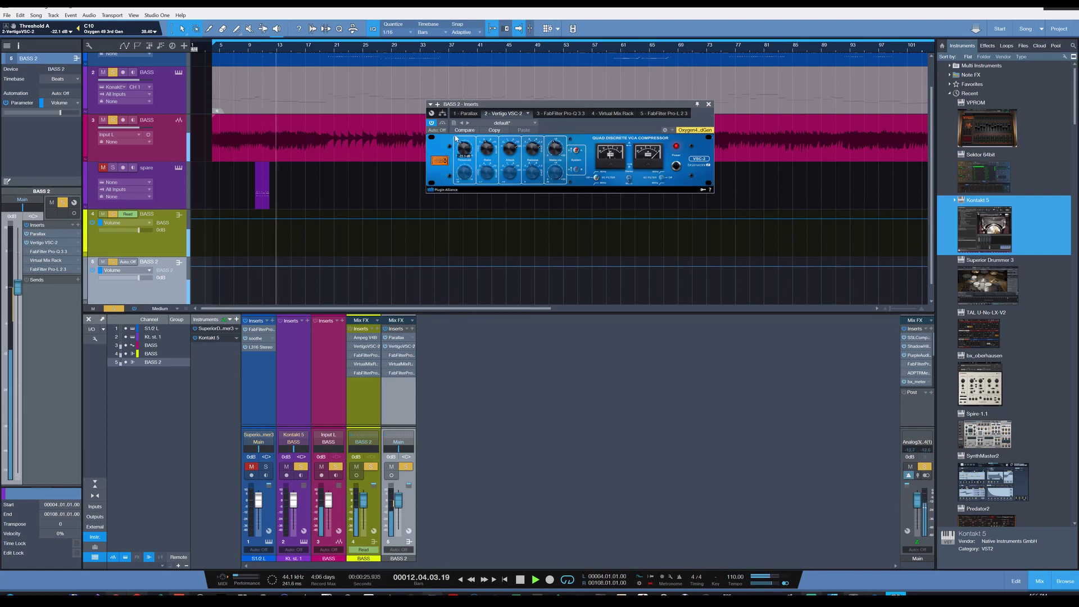
scroll(457, 143, up, 1)
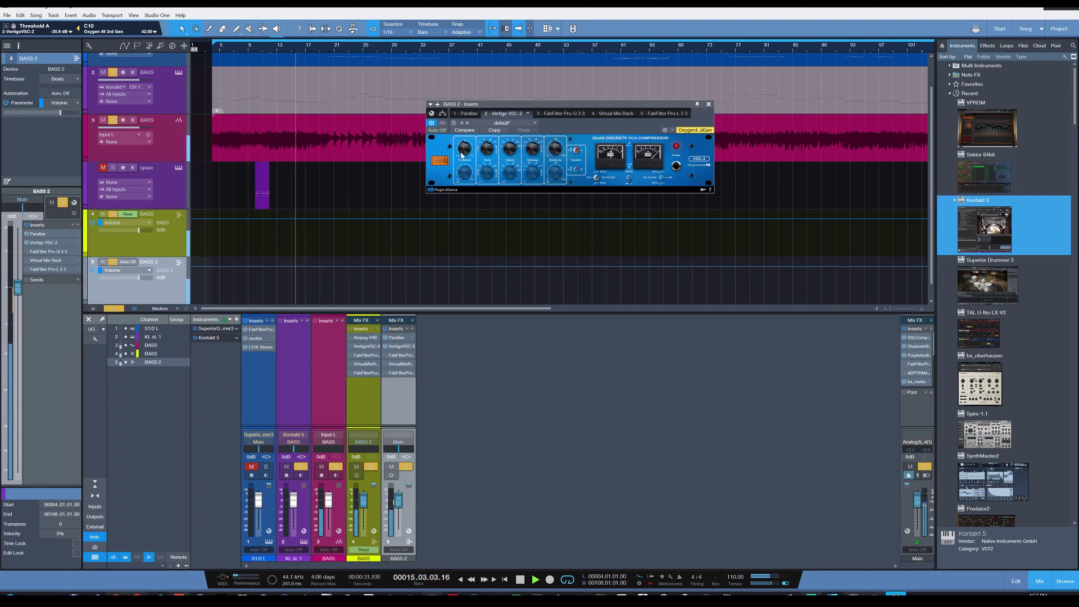
- Activate the FabFilter Pro-Q 3 and Virtual Mix Rack inserts on BASS 2, leaving the rack open
click(395, 355)
mouse_move(571, 235)
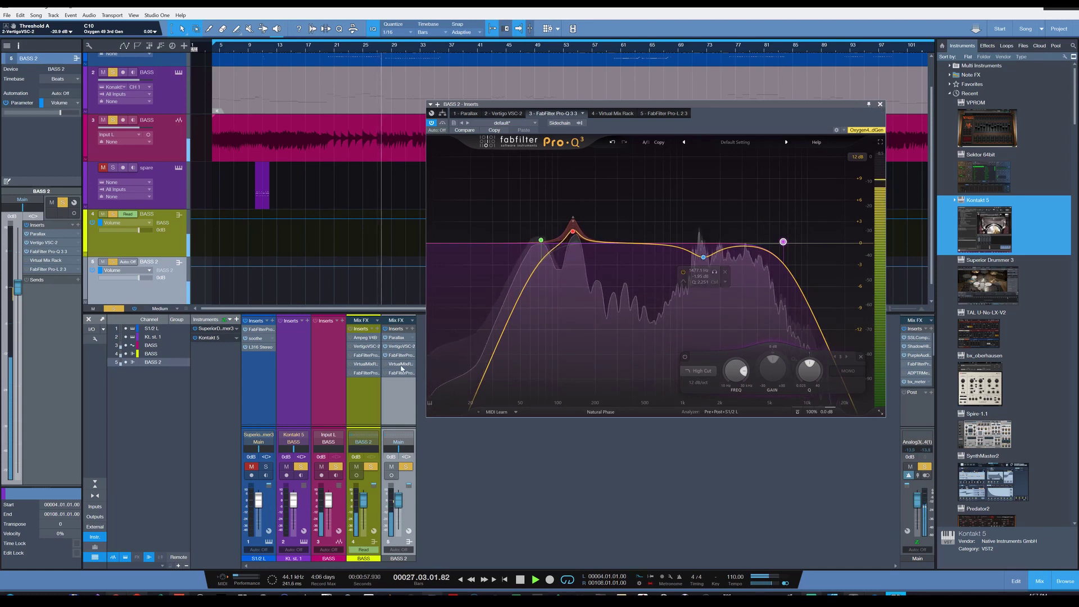
click(401, 364)
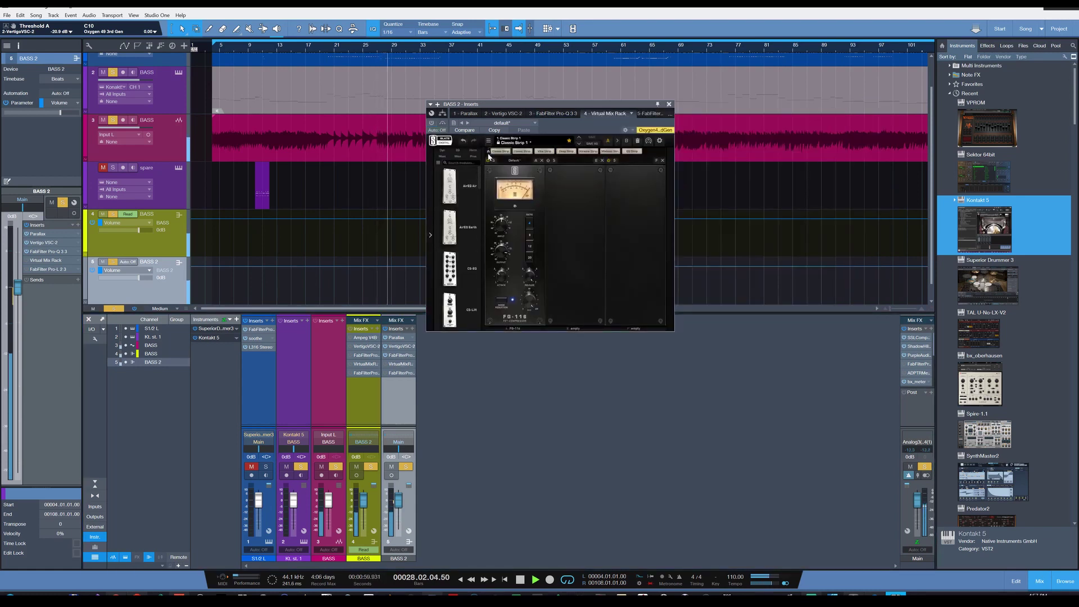
click(432, 123)
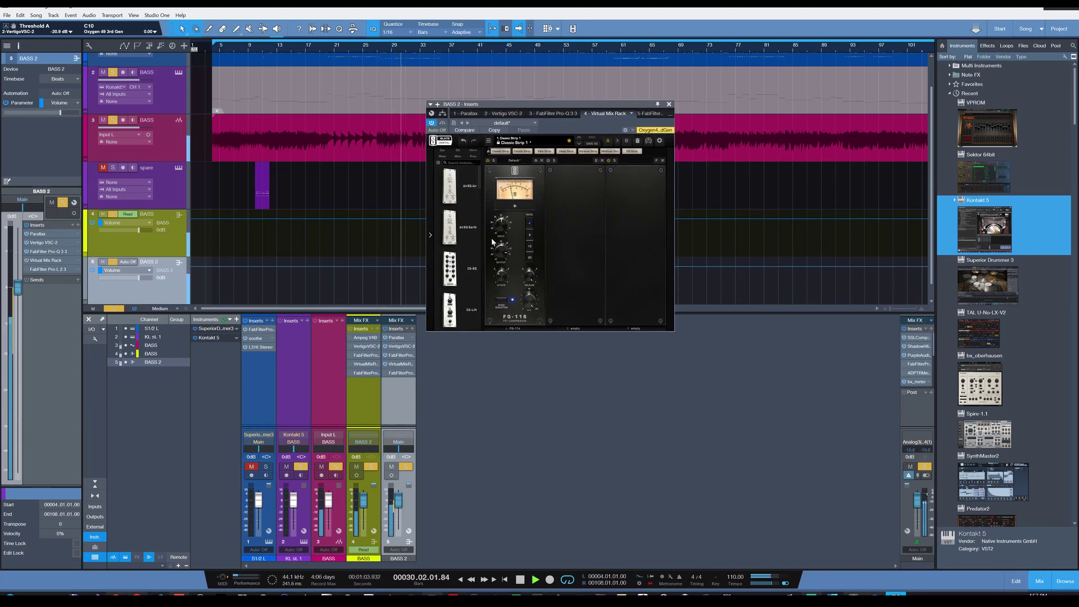
- Adjust the input of the FG-116 compressor in the Virtual Mix Rack and compare the sound with the module off and on
drag(501, 235, 496, 227)
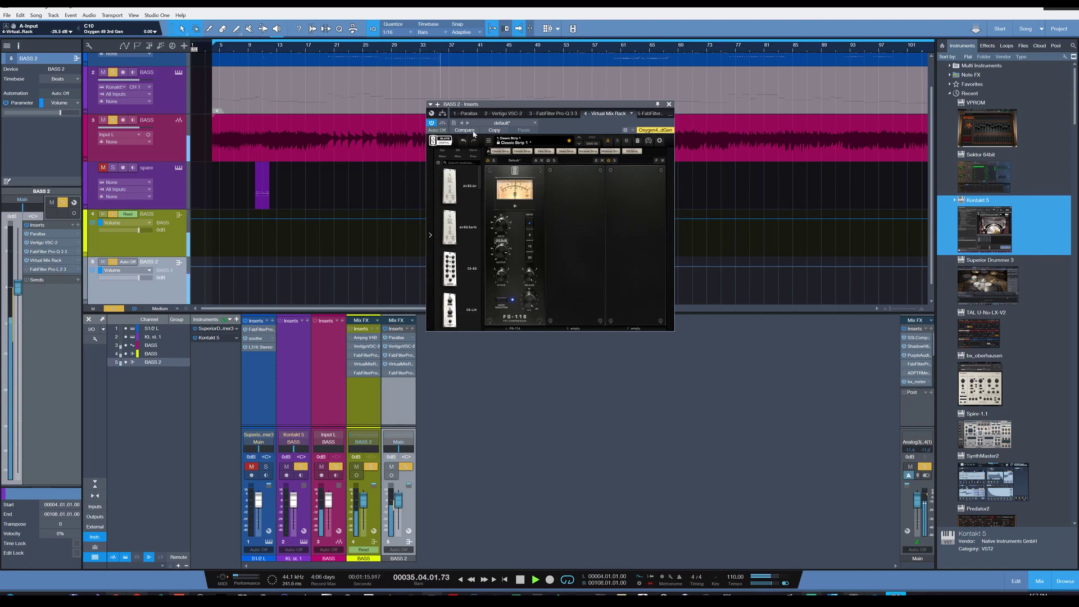
click(488, 161)
click(488, 161)
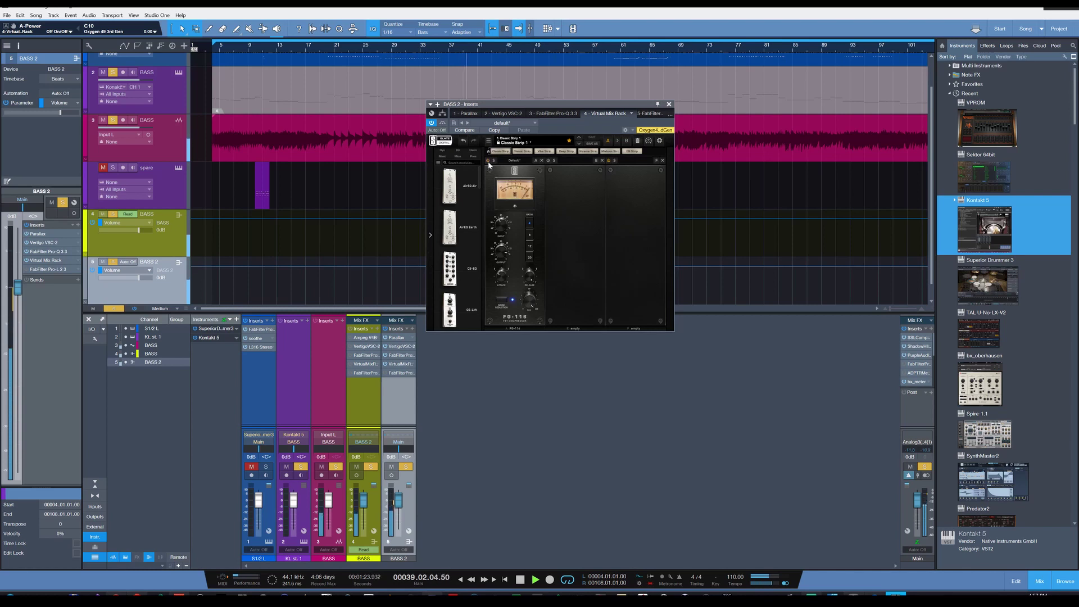
click(488, 160)
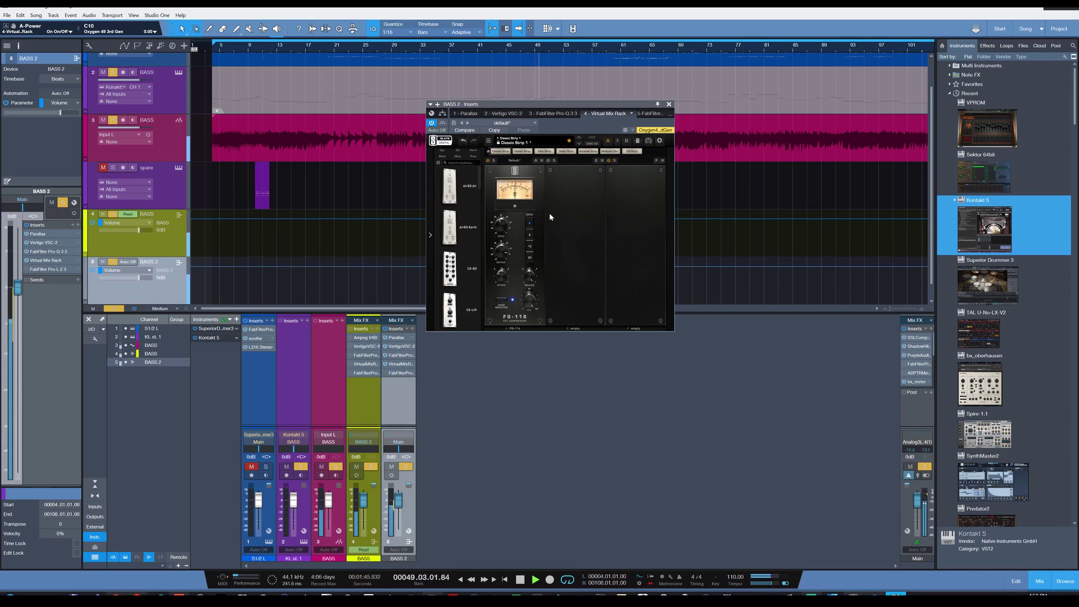
click(531, 224)
- Activate the FabFilter Pro-L 2 limiter on BASS 2, review its settings and close the plug-in window
click(401, 374)
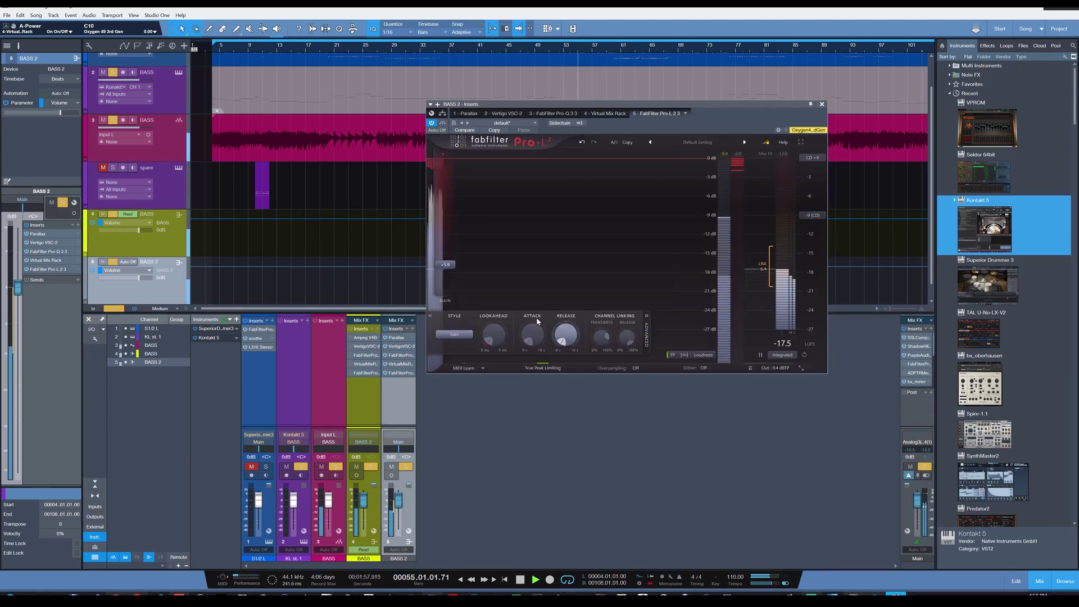
click(823, 105)
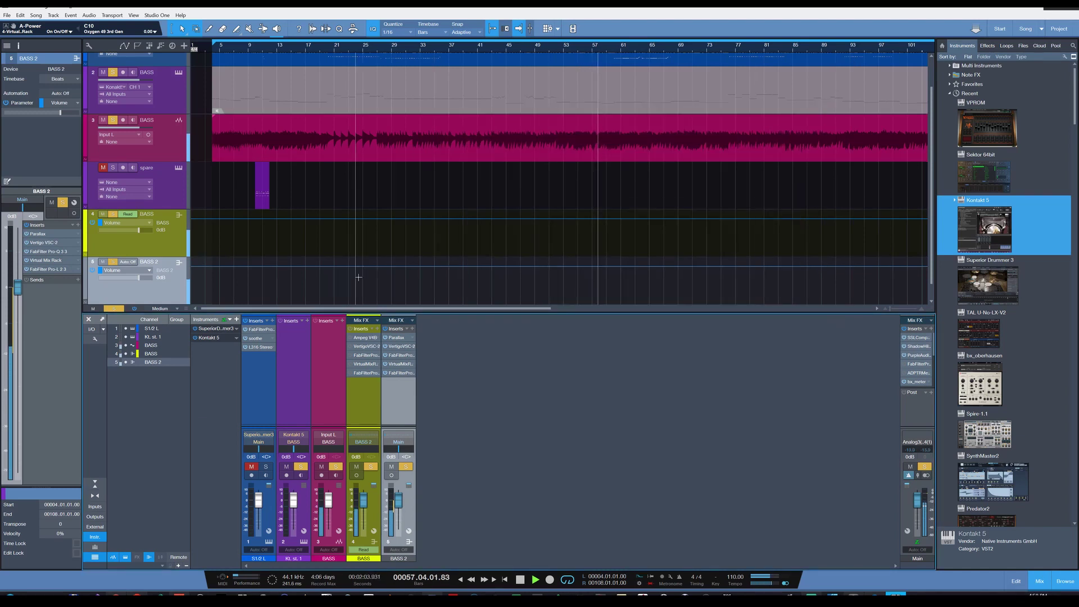
- Reopen Parallax on BASS 2 and compare the bass sound with its equalizer section off and on
click(396, 338)
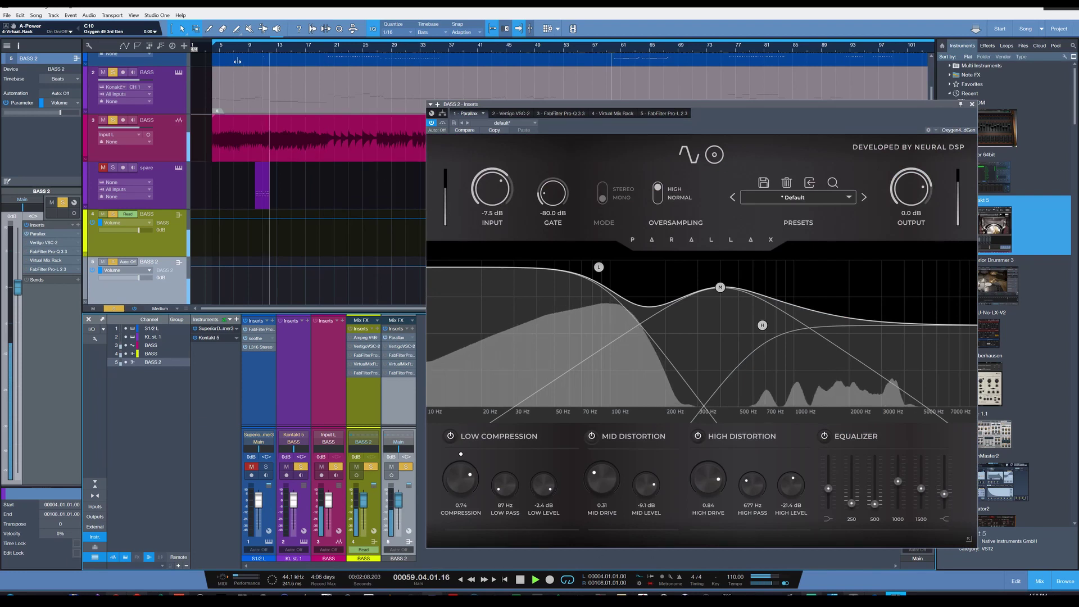
click(326, 70)
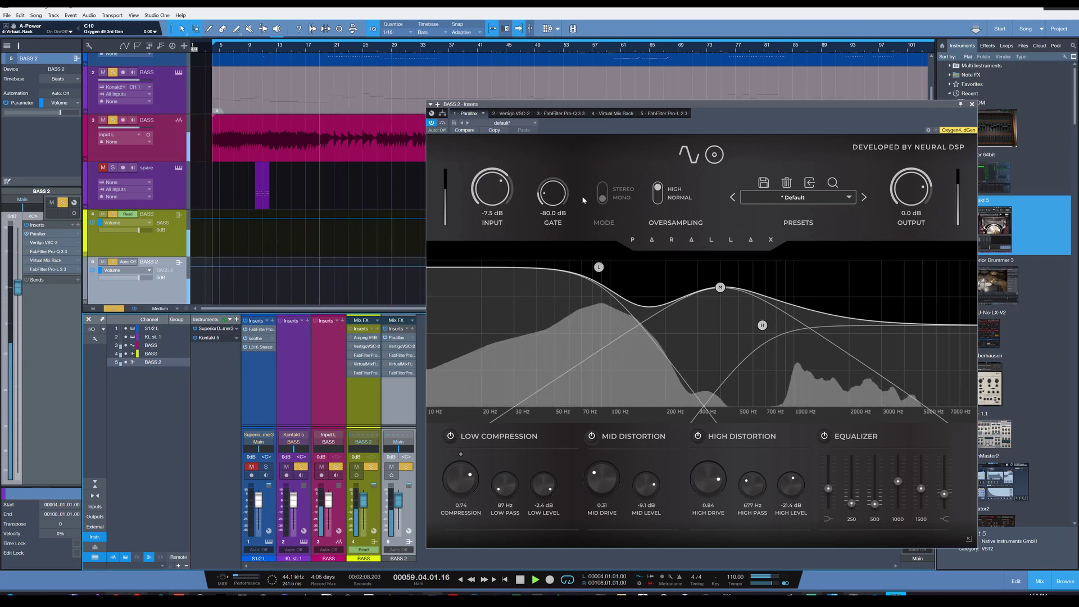
drag(763, 99, 749, 104)
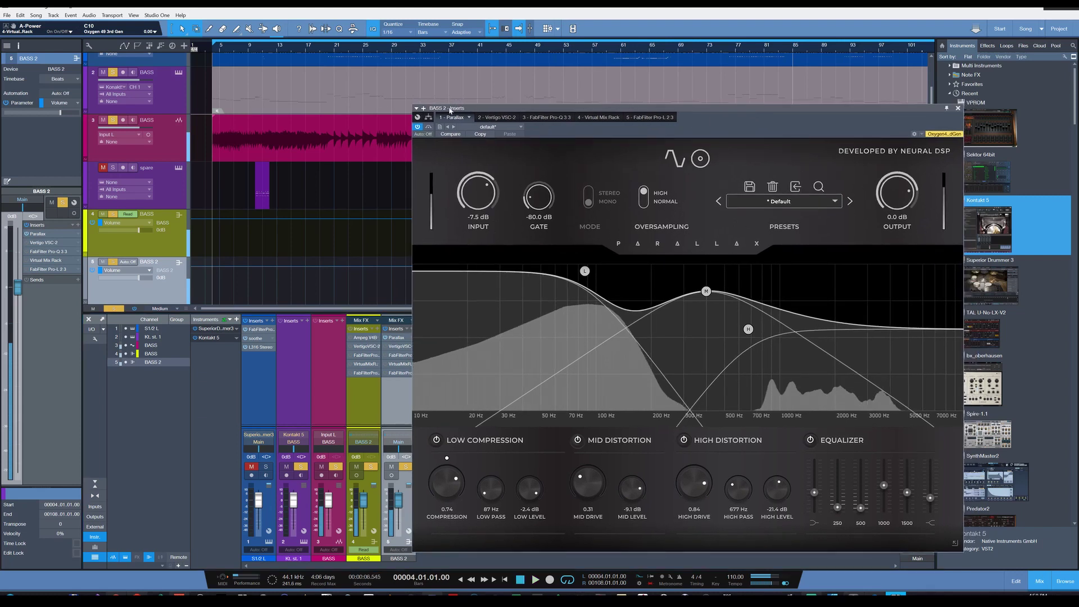
key(space)
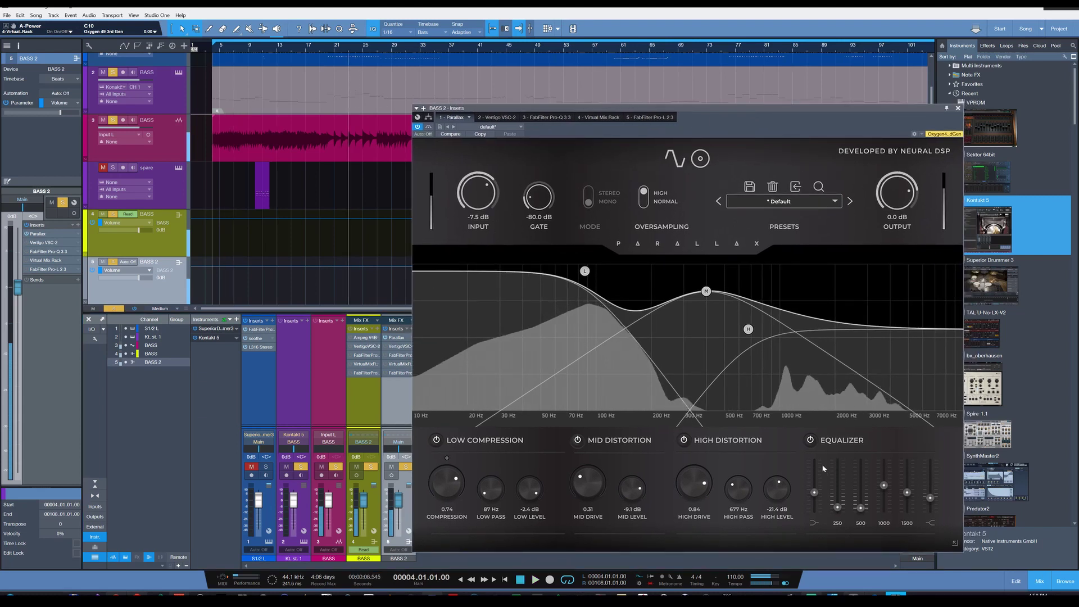
click(813, 440)
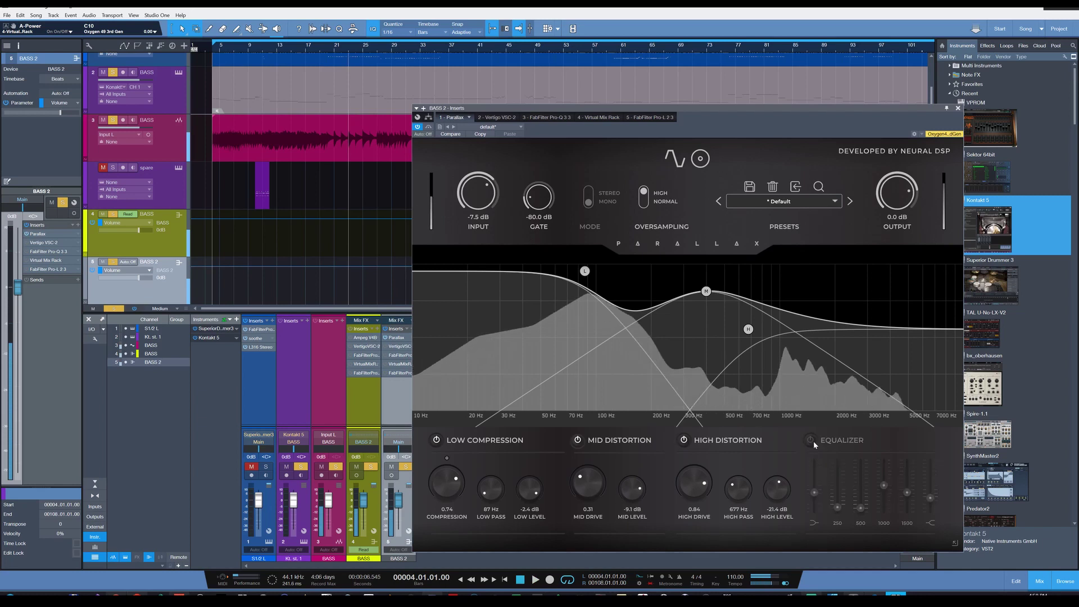
click(813, 441)
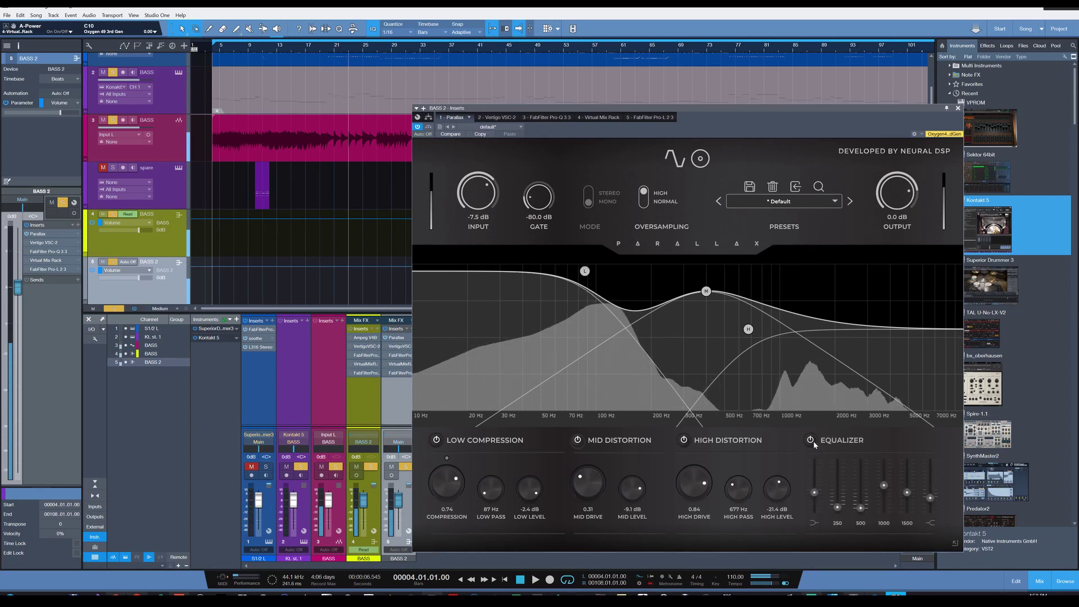
click(813, 441)
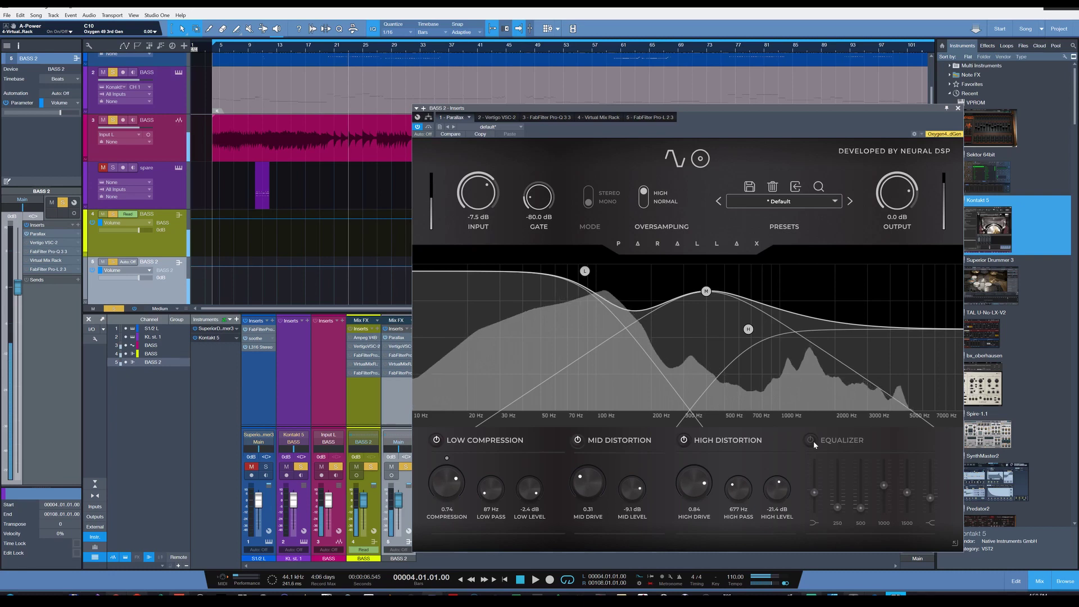
click(814, 440)
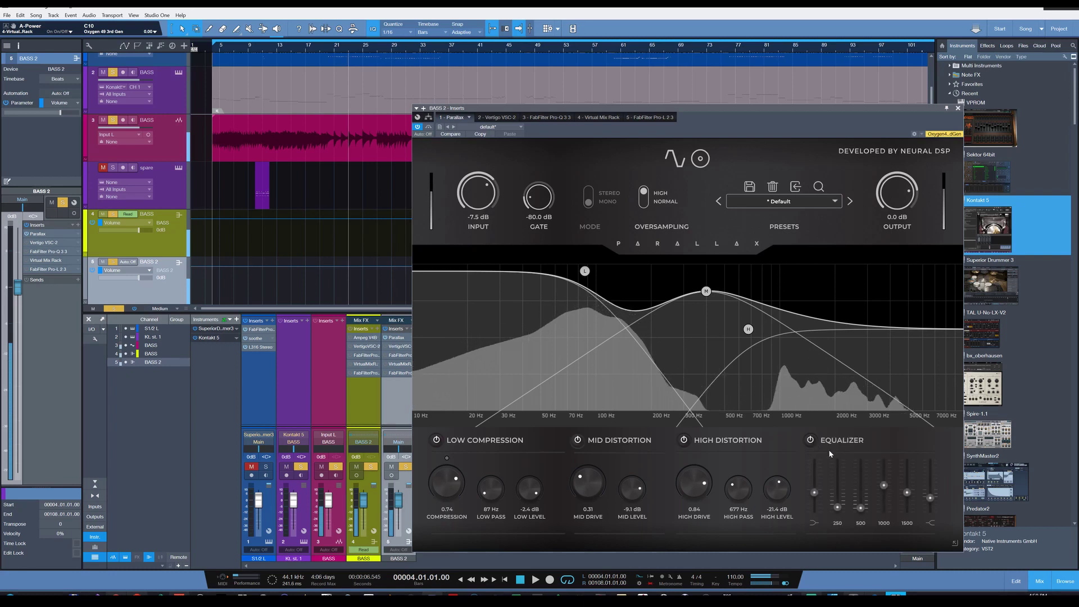
- Play the bass and raise the 250 Hz band of Parallax's equalizer to nearly the top of its range
key(space)
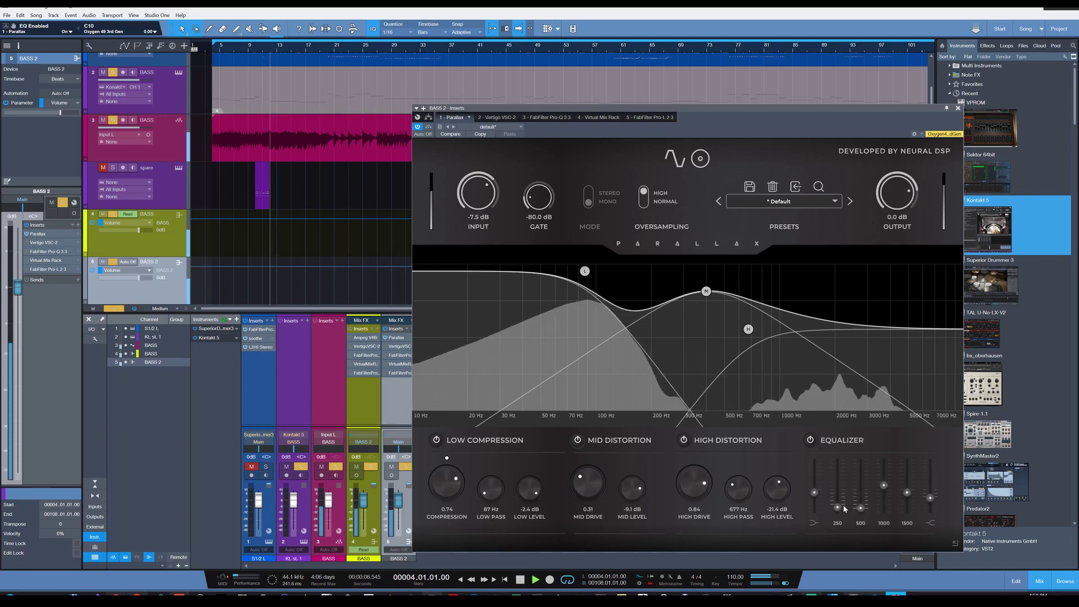
drag(838, 507, 848, 453)
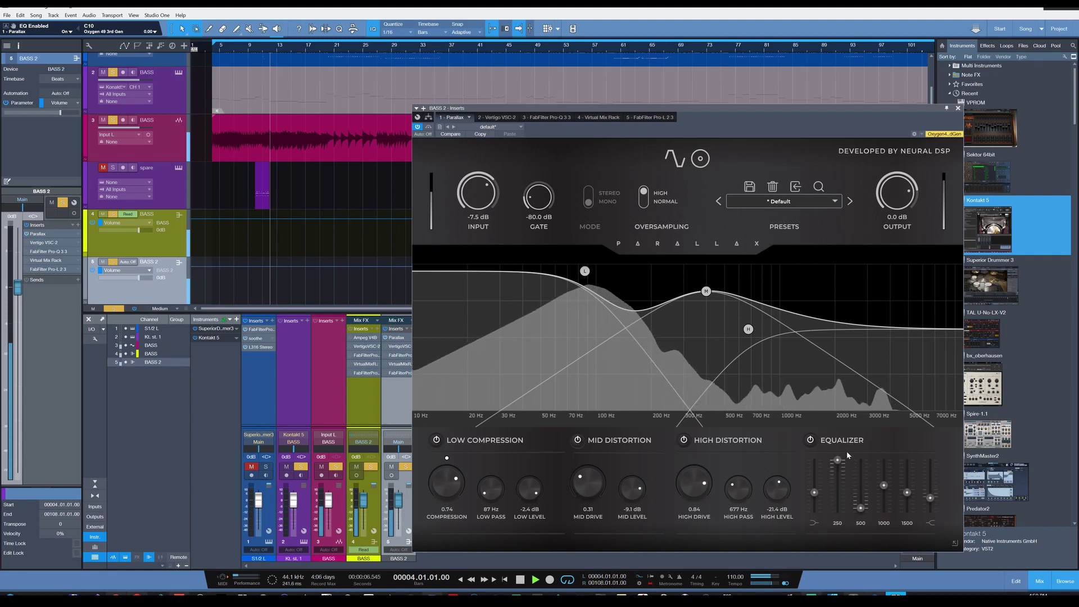
- Lower the 250 Hz band of Parallax's equalizer near the bottom of its range and compare the bass with high distortion off and on
mouse_move(846, 472)
mouse_down()
mouse_move(852, 507)
mouse_move(861, 456)
mouse_move(861, 504)
mouse_move(816, 480)
mouse_move(819, 468)
mouse_move(818, 497)
mouse_move(815, 487)
mouse_up()
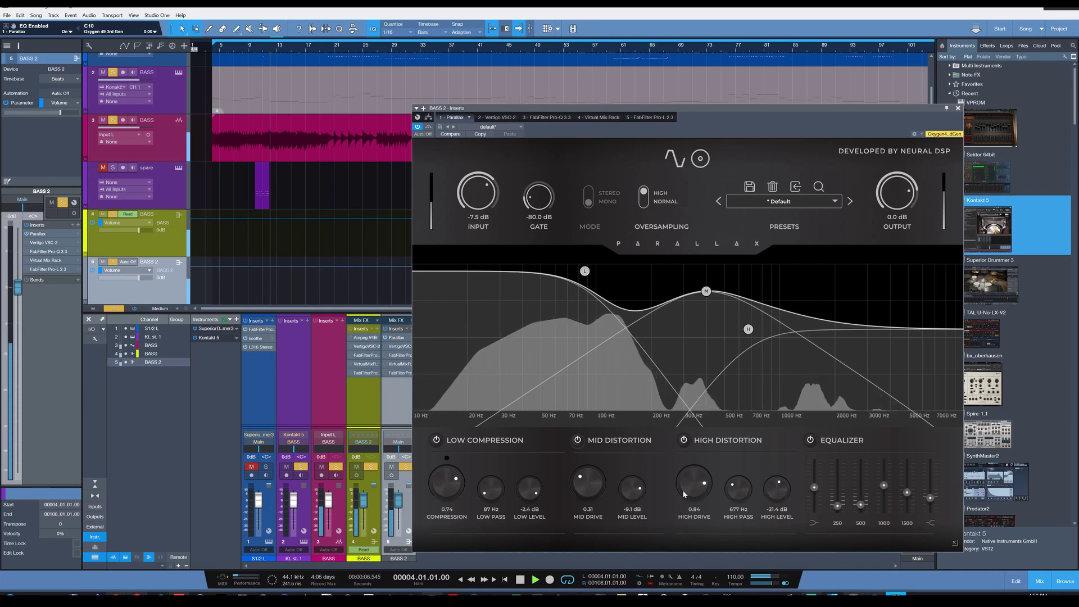
click(682, 440)
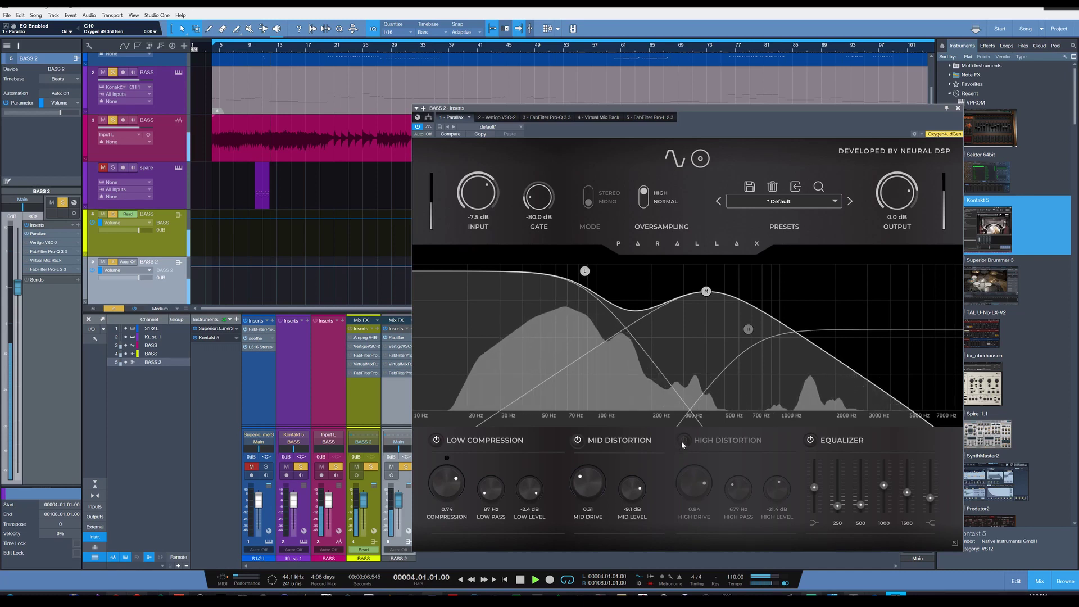
click(683, 441)
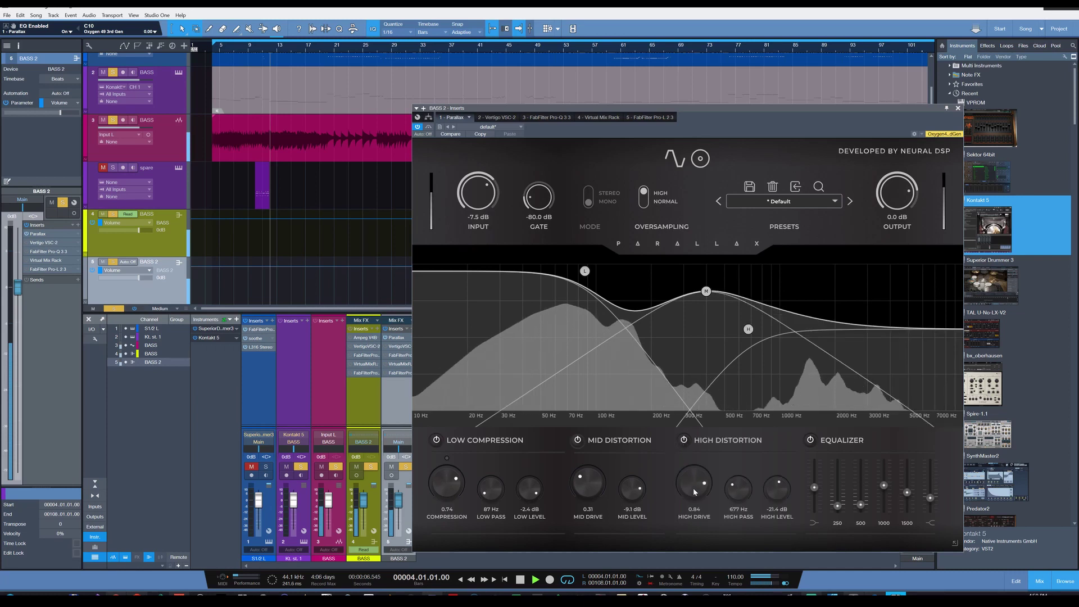
- Try the high band at 659 Hz and -4.7 dB, auditioning High Drive at 0.30 and 0.76
drag(693, 488, 691, 547)
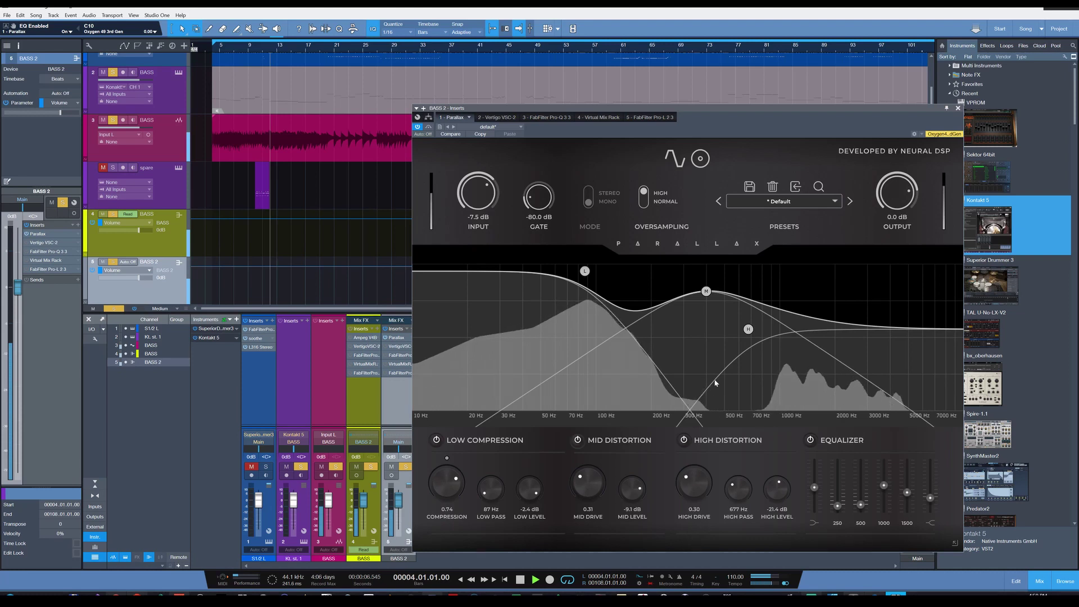
drag(748, 328, 748, 284)
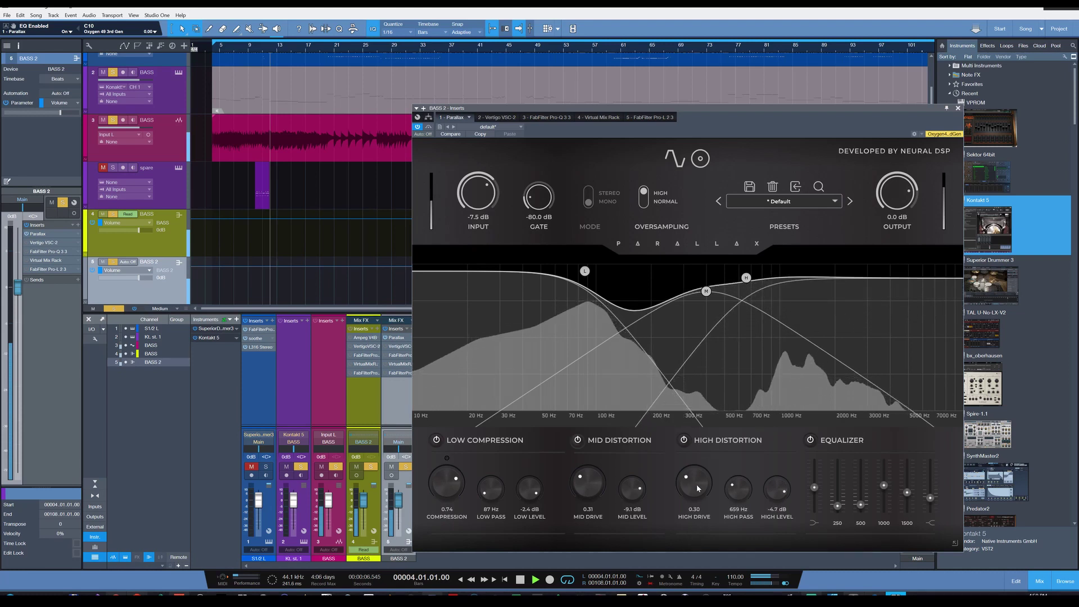
drag(698, 489, 708, 433)
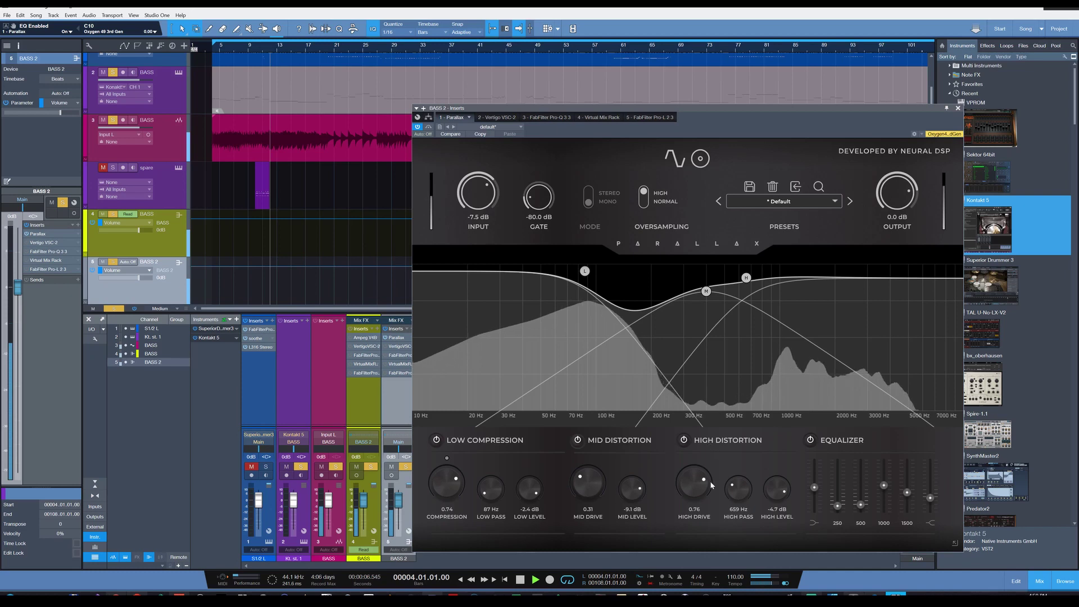
drag(702, 490, 727, 532)
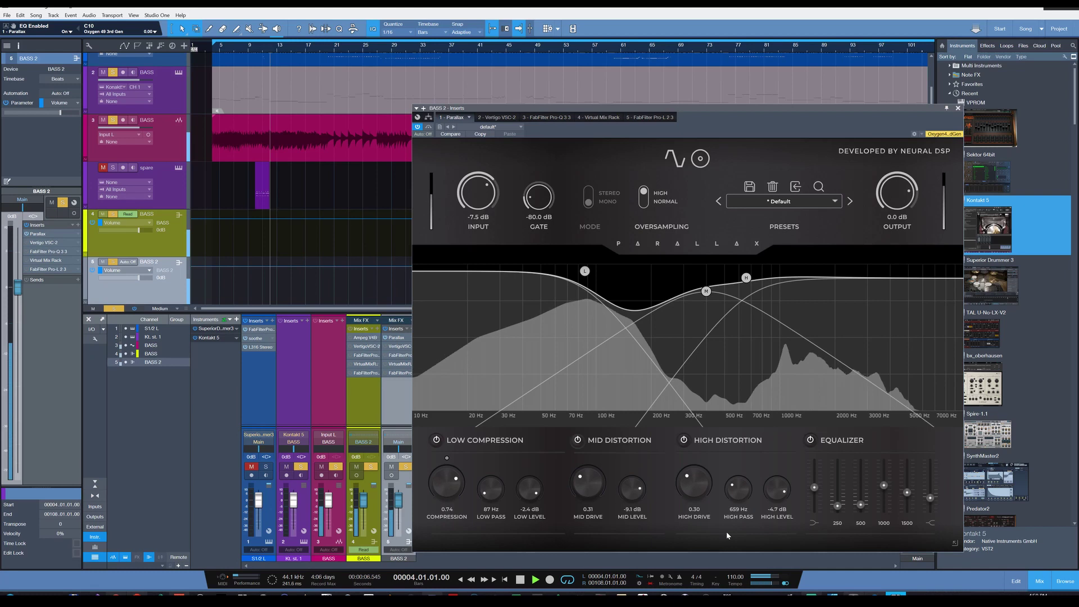
- Reduce High Drive to 0.23, comparing the sound repeatedly with the high distortion section off and on
click(685, 441)
click(684, 440)
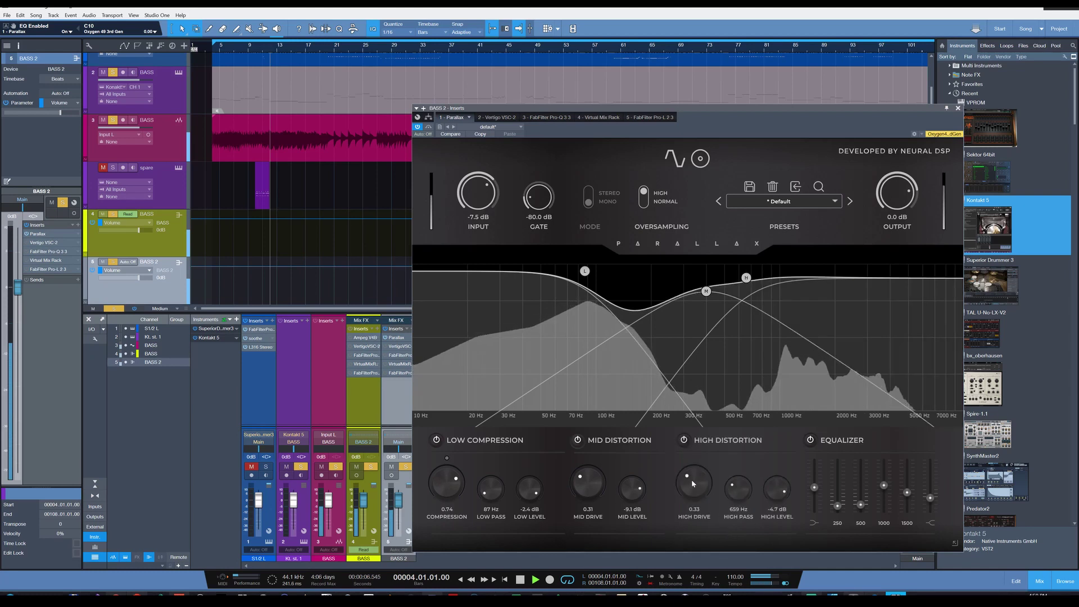
drag(689, 490, 688, 491)
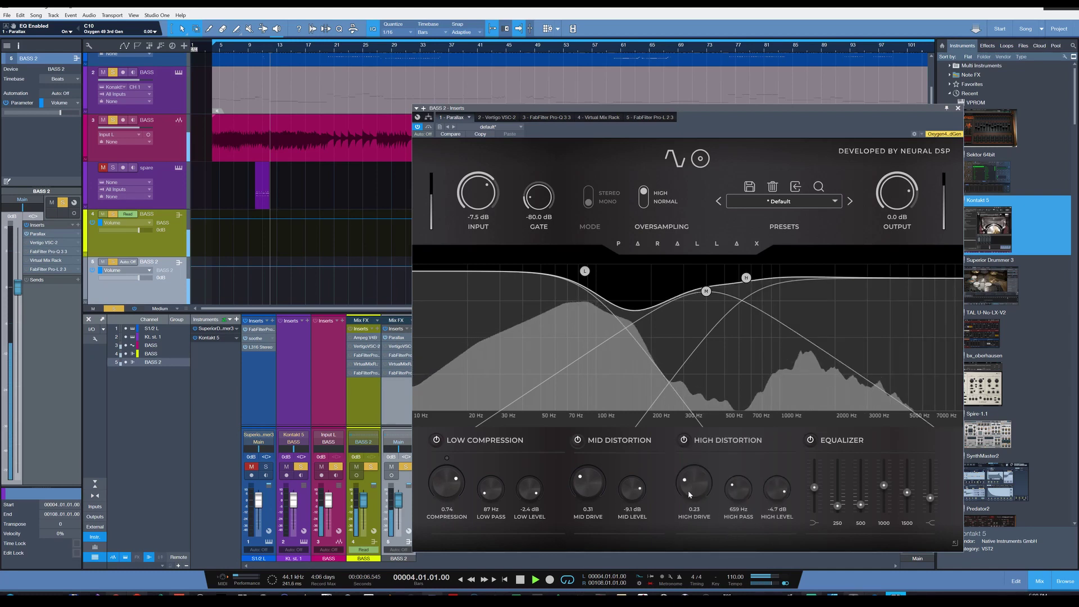
click(684, 441)
click(684, 441)
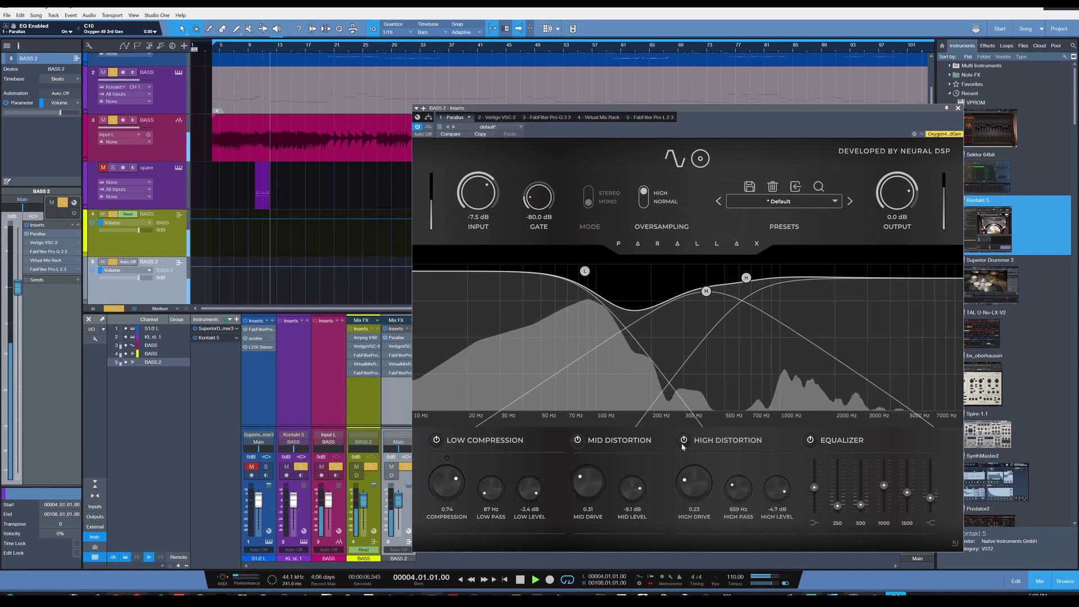
click(683, 441)
click(683, 440)
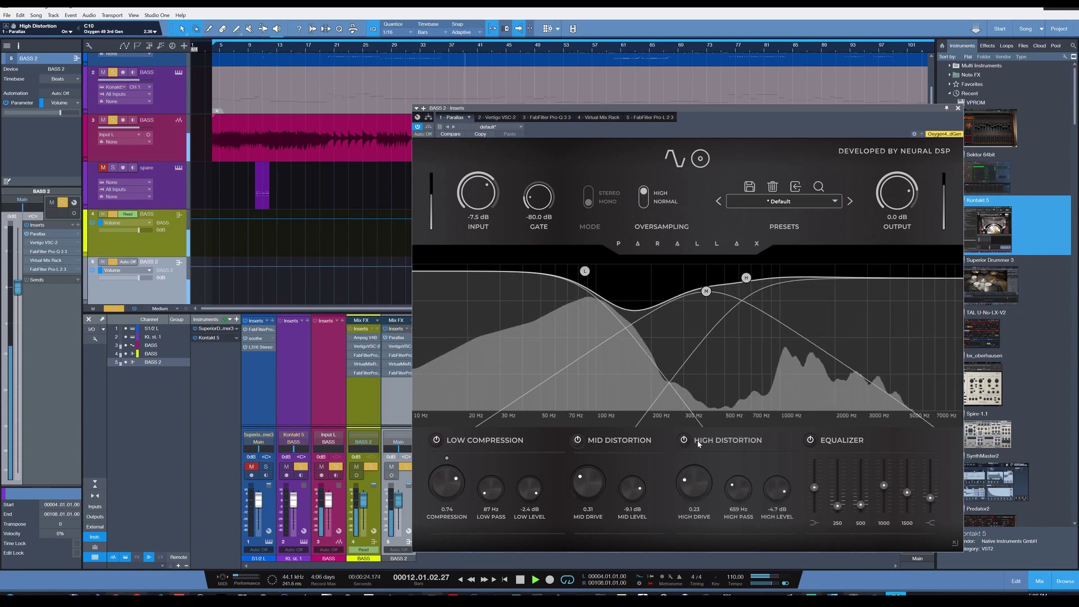
- Move the high distortion band to a 1330 Hz high pass with its level at -9.7 dB
drag(746, 277, 781, 301)
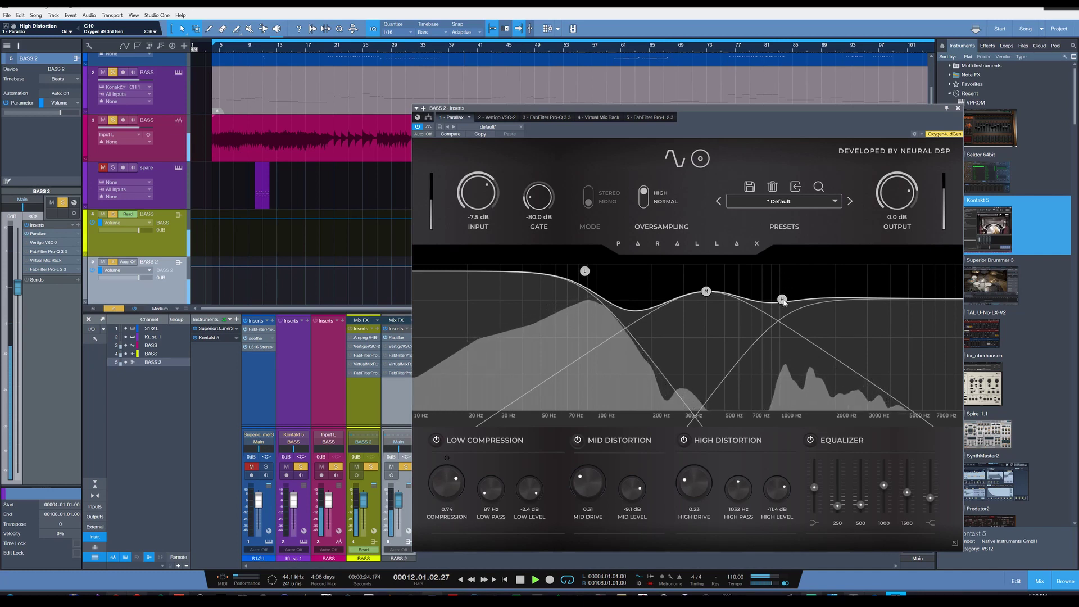
mouse_move(784, 302)
mouse_down()
mouse_move(784, 281)
mouse_move(779, 305)
mouse_move(764, 295)
mouse_move(772, 280)
mouse_move(787, 288)
mouse_move(785, 306)
mouse_move(799, 294)
mouse_up()
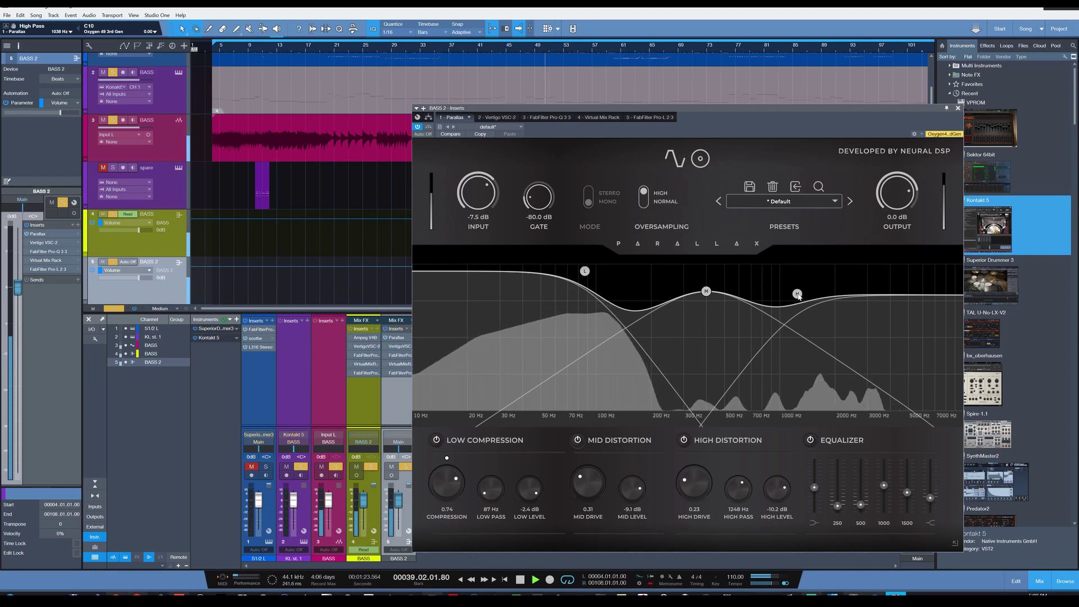
drag(798, 297, 803, 296)
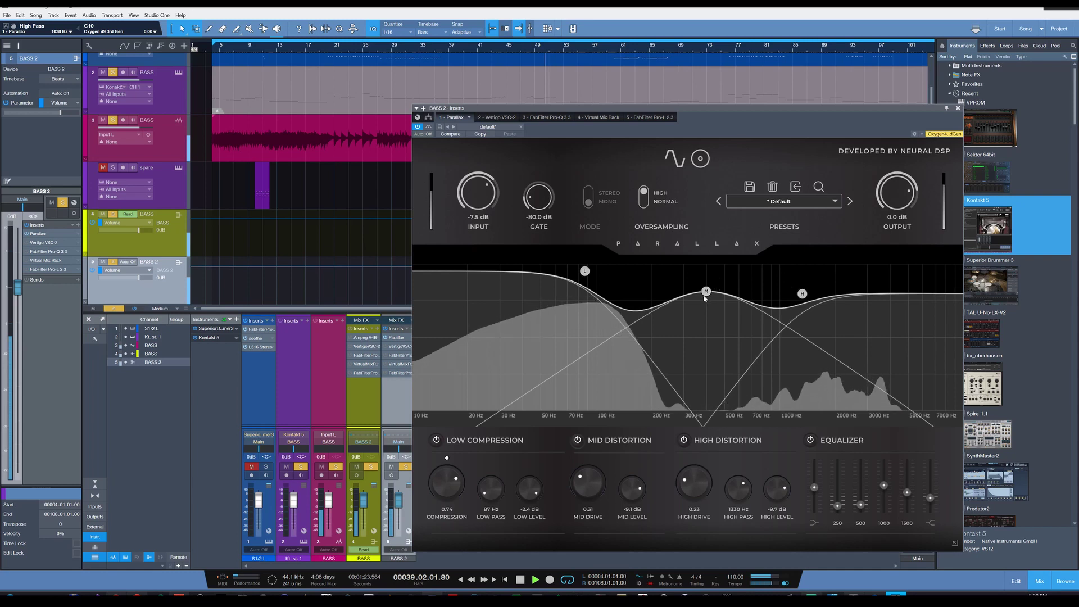
- Compare the sound with mid distortion off and on, and set Mid Drive to 0.95 and Mid Level to -7.9 dB
click(579, 440)
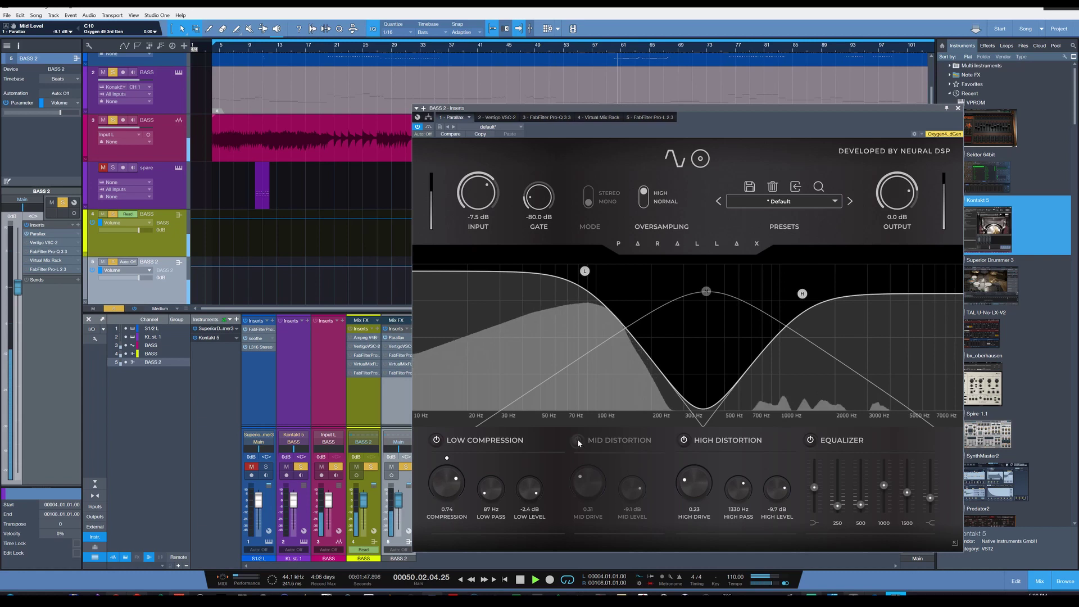
click(579, 441)
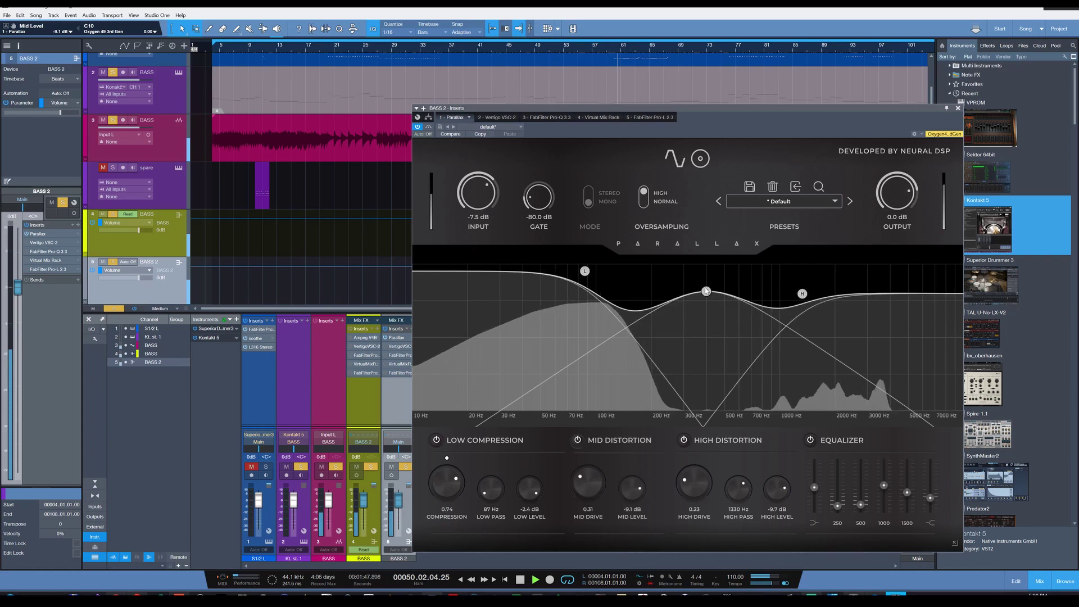
mouse_move(707, 292)
mouse_down()
mouse_move(700, 245)
mouse_move(706, 389)
mouse_move(707, 297)
mouse_up()
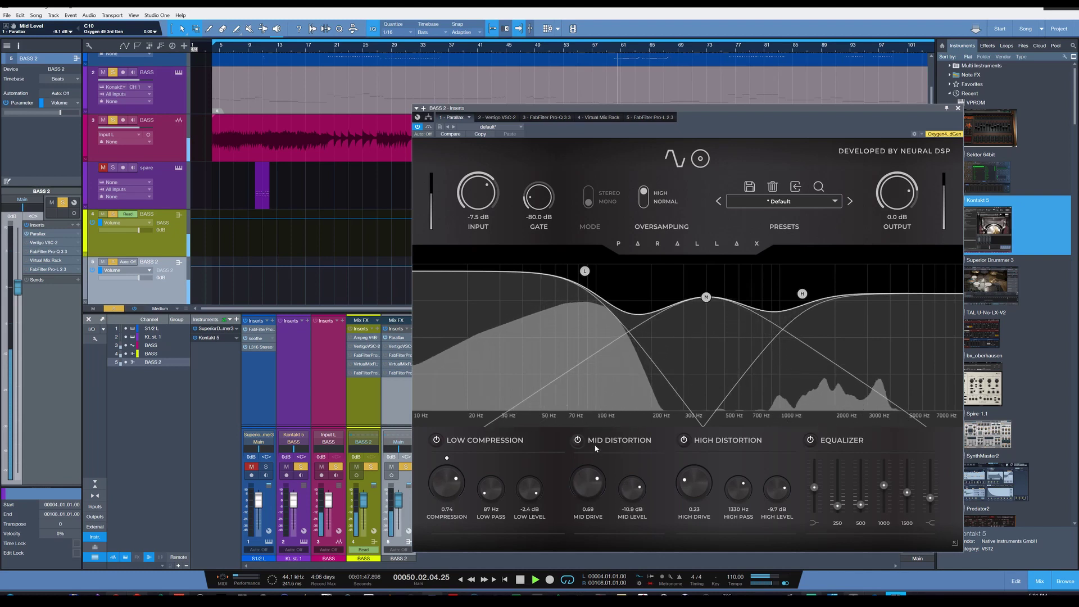
drag(589, 470, 591, 453)
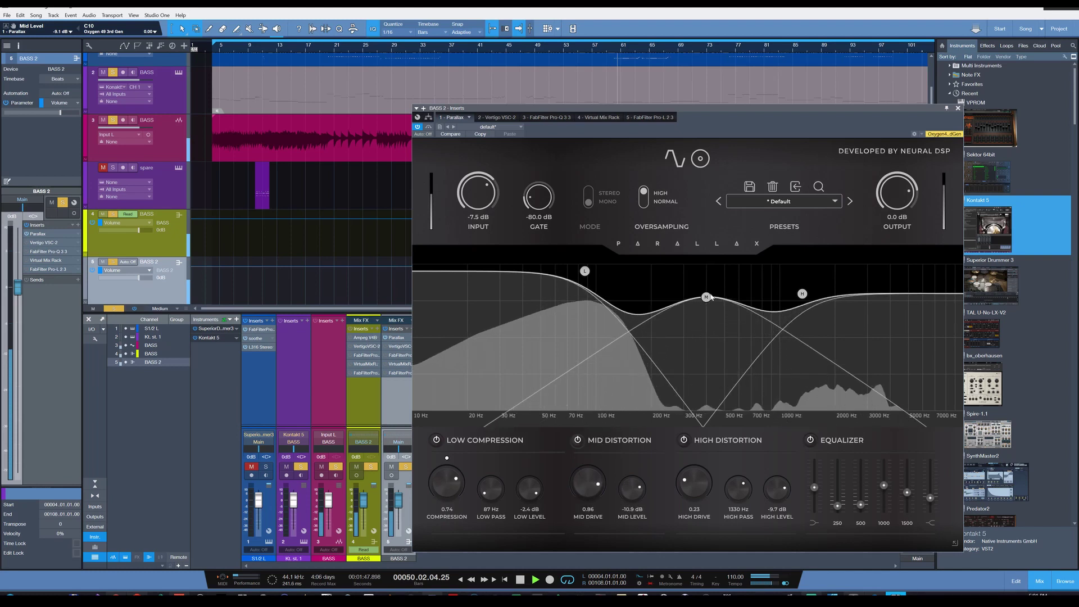
drag(709, 297, 707, 270)
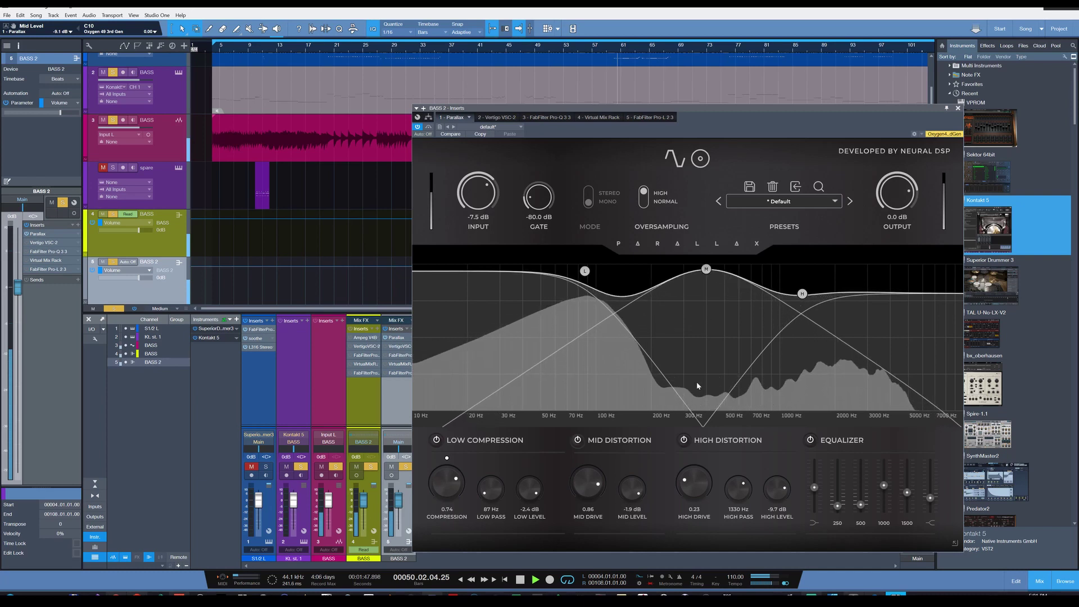
drag(606, 492, 608, 479)
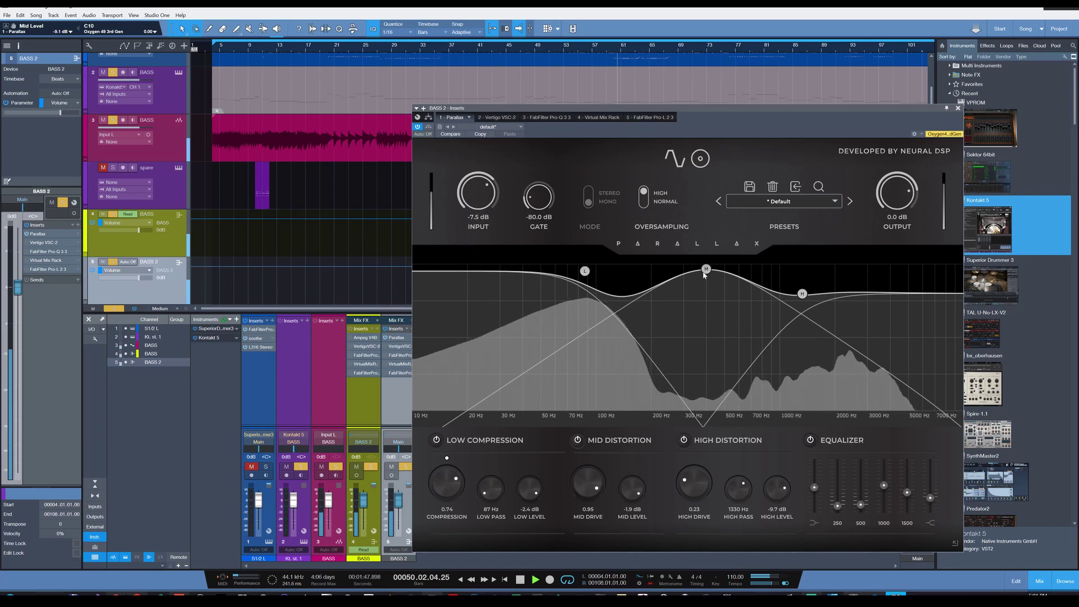
drag(707, 269, 701, 296)
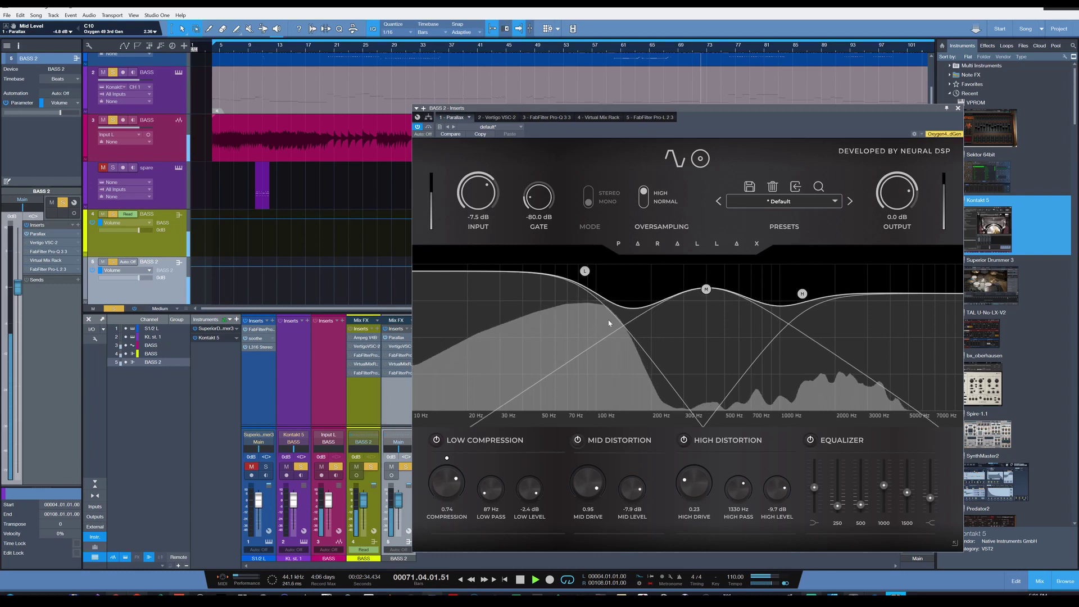
- Compare the sound with low compression off and on, and set the compression amount to 0.83
click(438, 442)
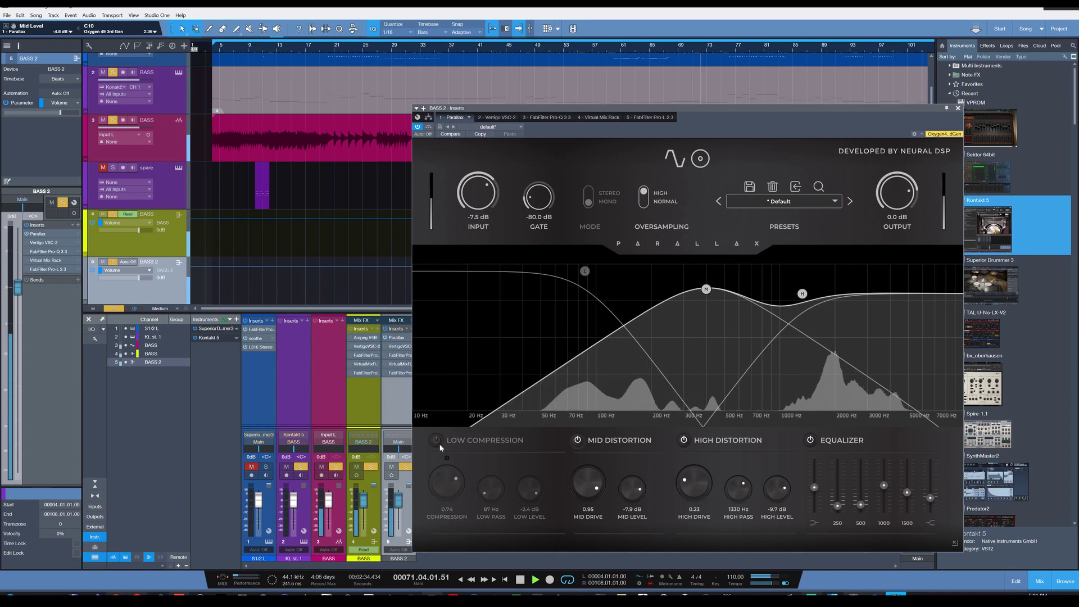
click(440, 444)
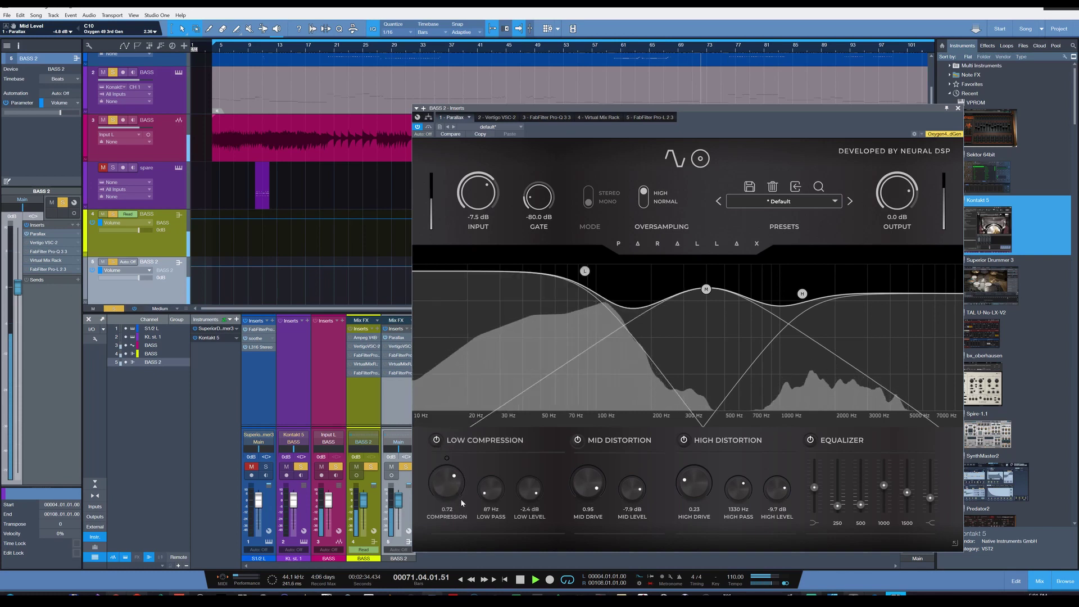
drag(461, 498, 474, 477)
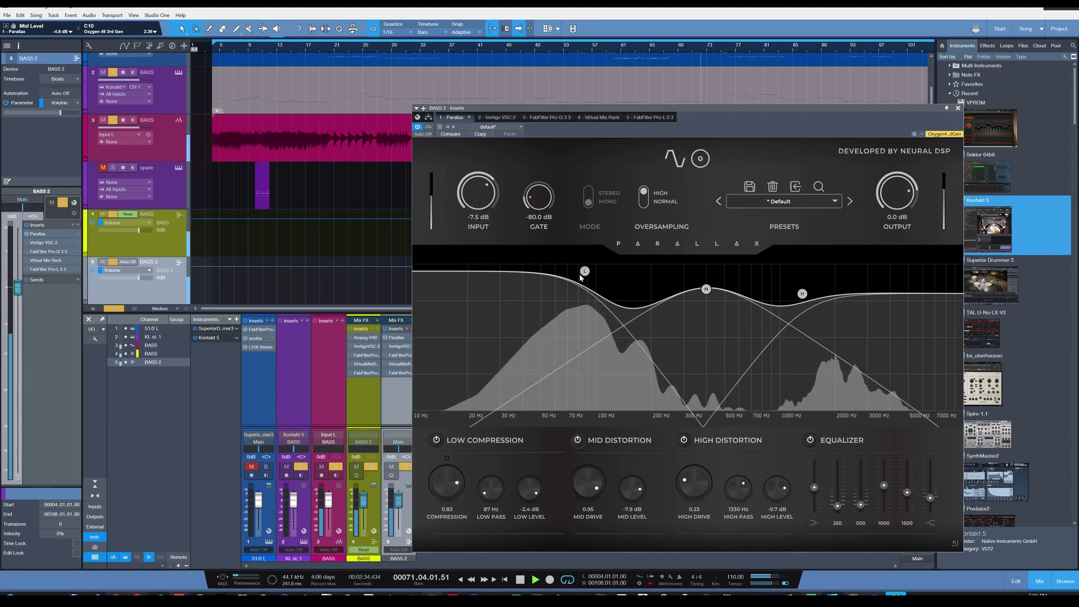
- Set the low band to 103 Hz and -4.1 dB, and the high band to 1592 Hz and -13.2 dB
mouse_move(582, 277)
mouse_down()
mouse_move(659, 287)
mouse_move(597, 289)
mouse_up()
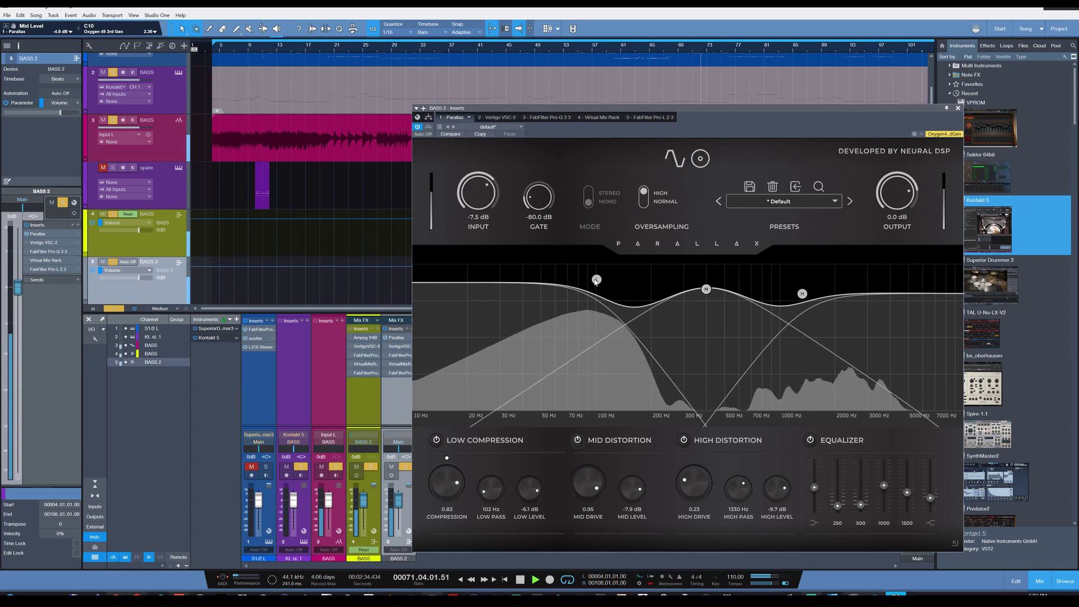
mouse_move(596, 280)
mouse_down()
mouse_move(593, 270)
mouse_move(597, 280)
mouse_up()
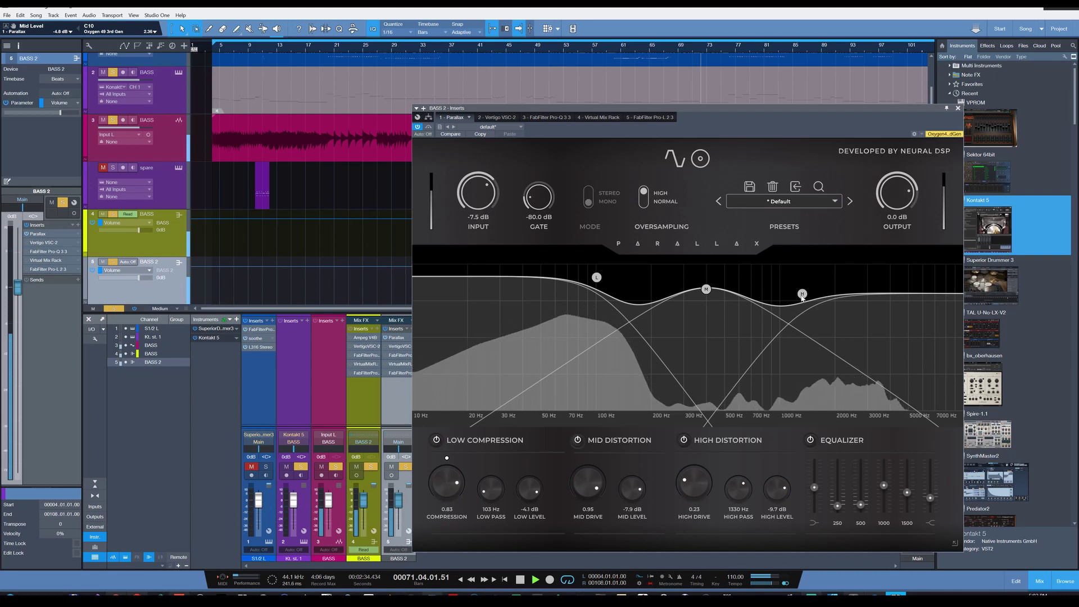
mouse_move(802, 298)
mouse_down()
mouse_move(817, 307)
mouse_move(828, 282)
mouse_move(816, 312)
mouse_up()
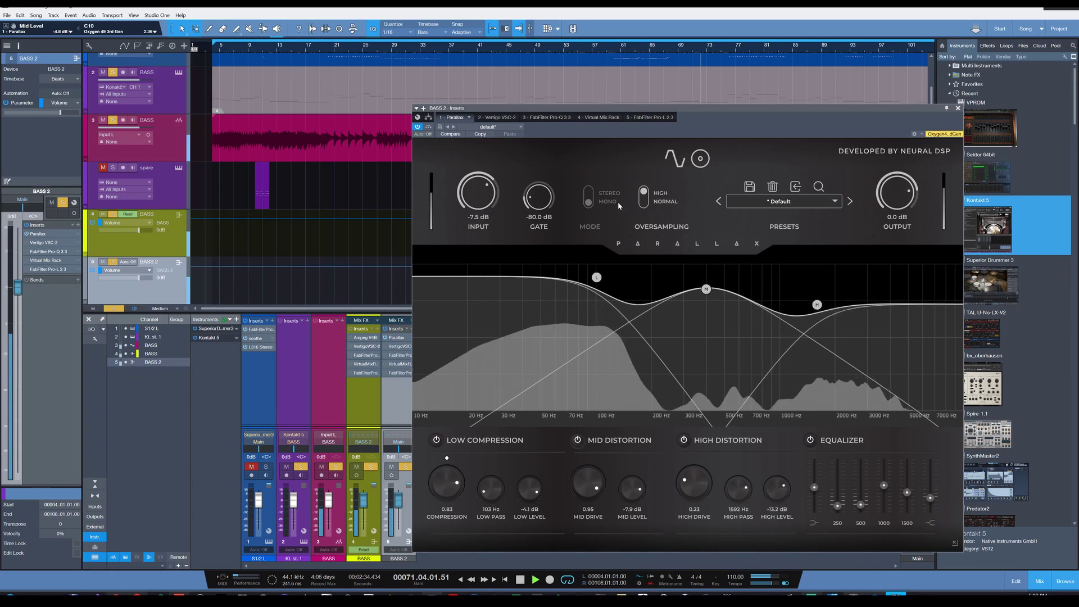
- Open Parallax's cabinet section and try other positions for the first microphone on the speaker cone
click(706, 163)
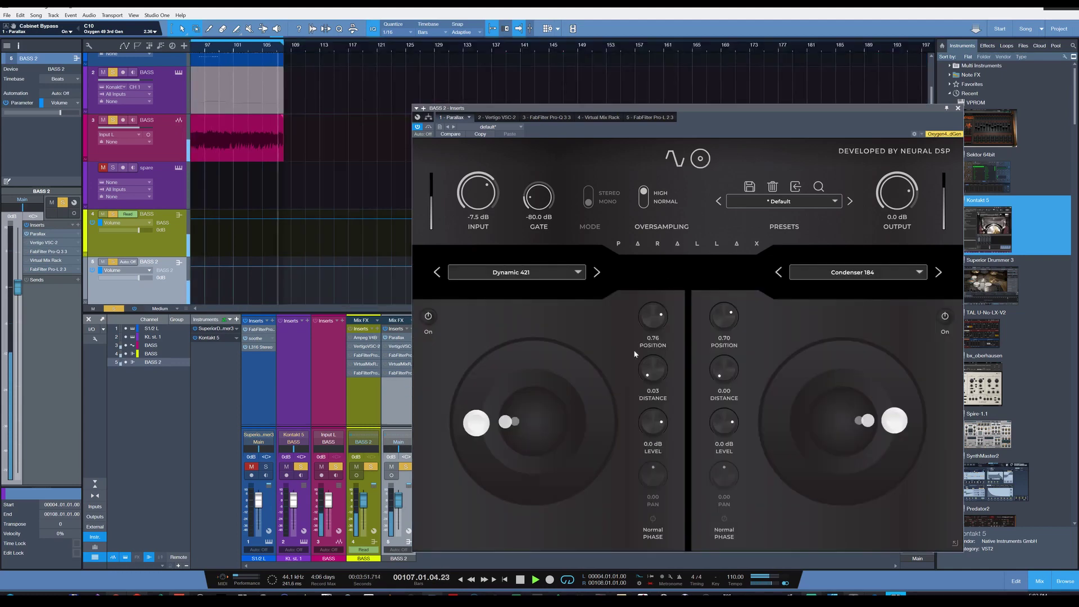
drag(477, 412, 456, 509)
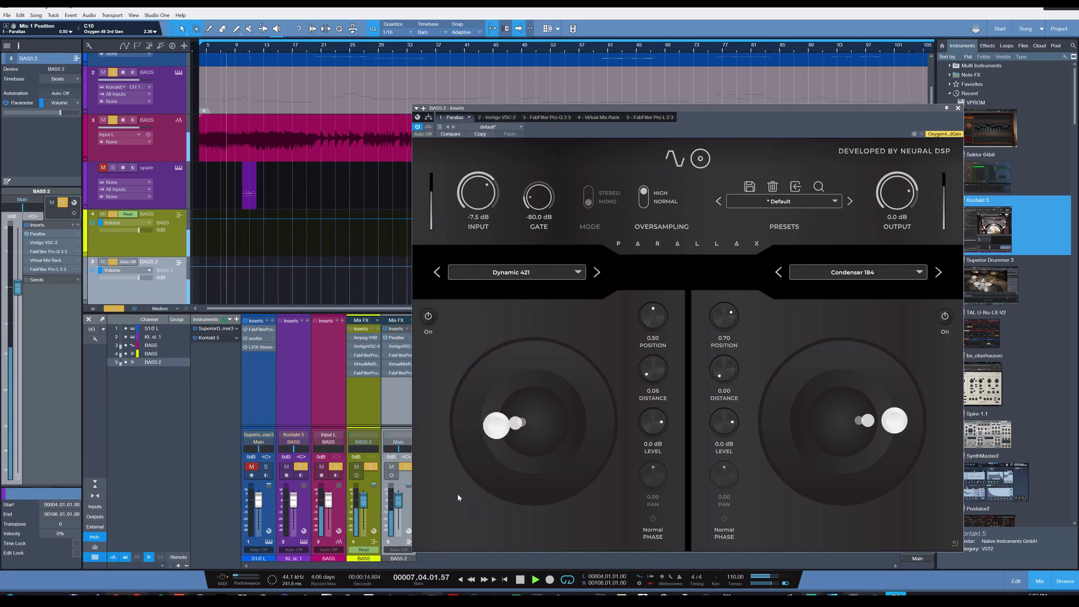
- Audition the Dynamic 57 and Dynamic 906 models for the cabinet's first microphone
click(509, 273)
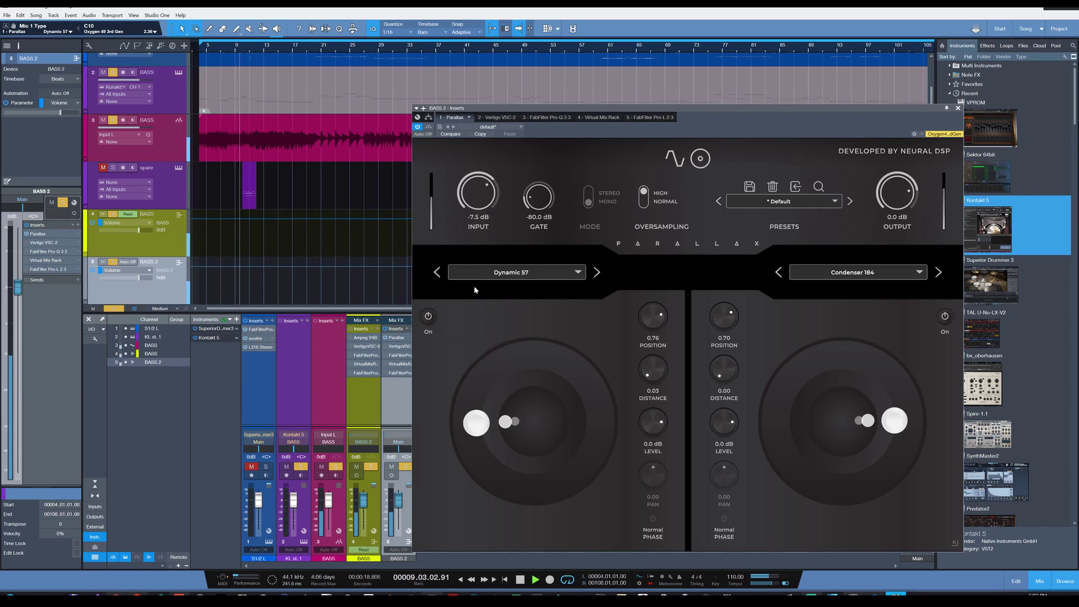
click(537, 278)
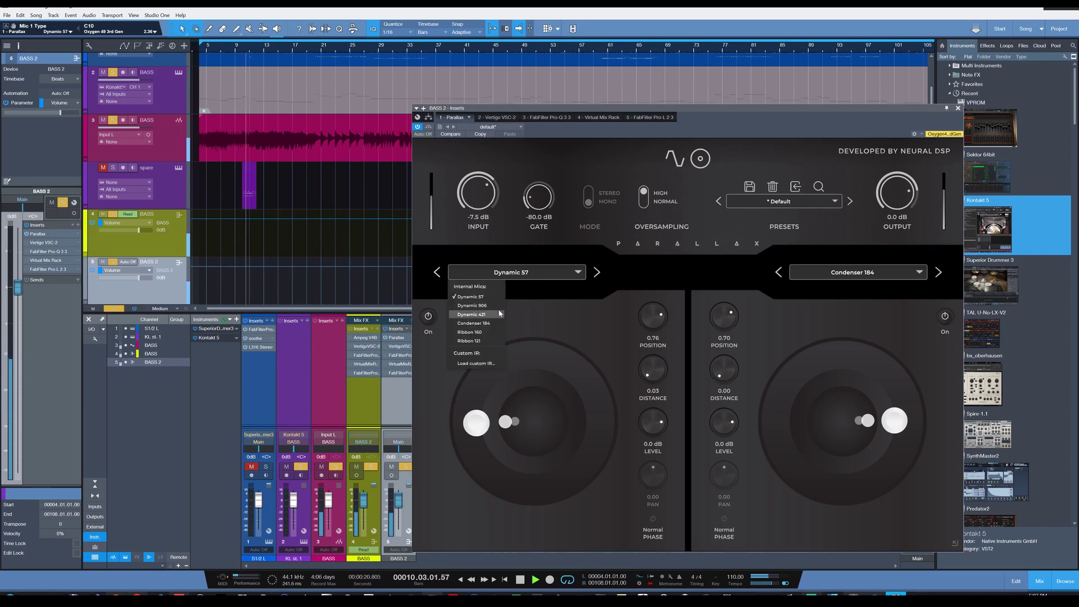
click(490, 276)
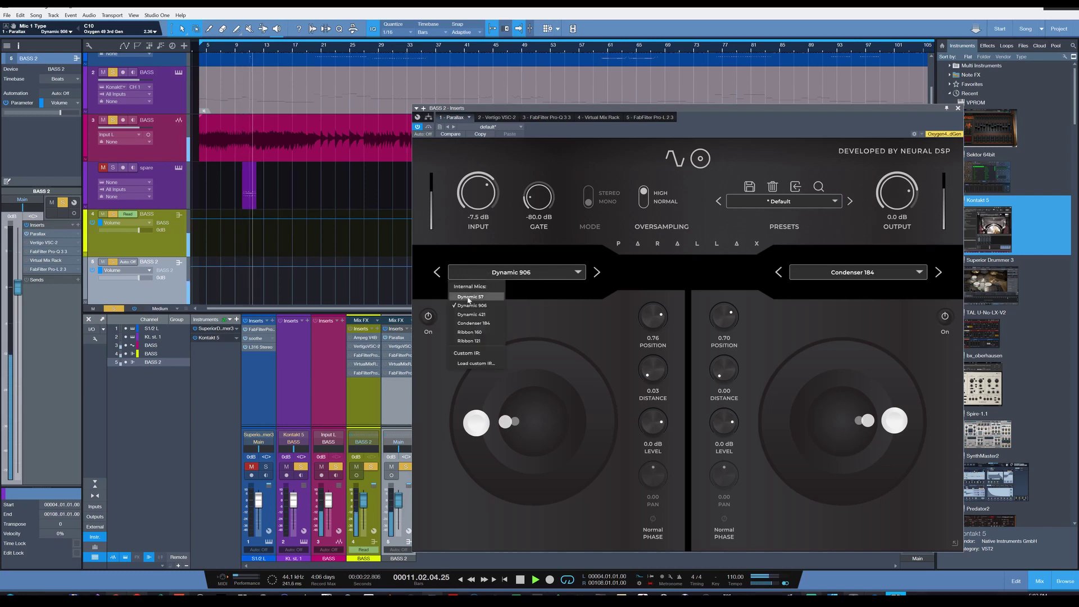